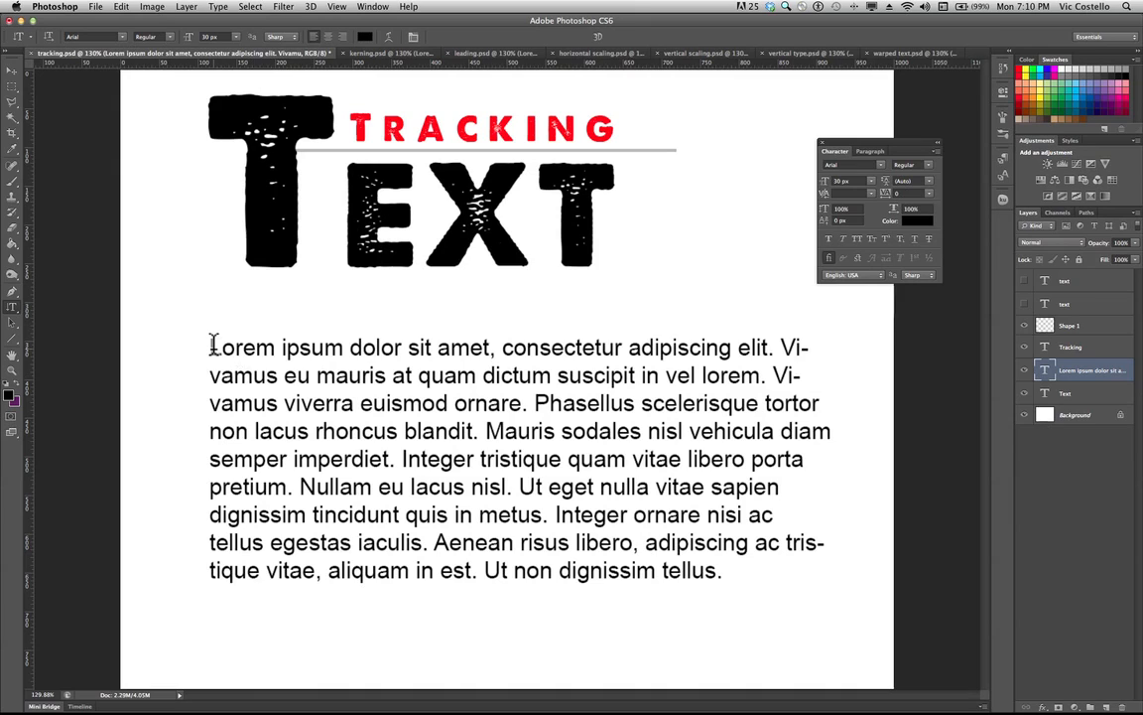
Set the tracking of the first five lines of the Lorem ipsum paragraph to 200
left_click_drag(211, 344, 821, 461)
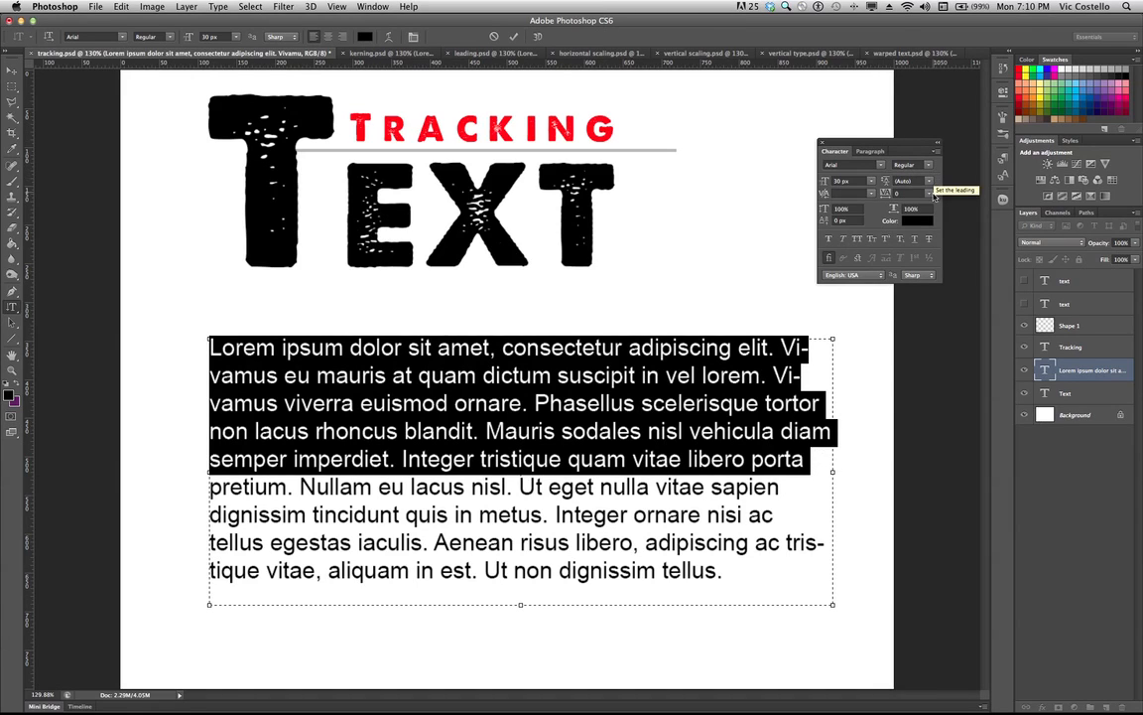
left_click(930, 194)
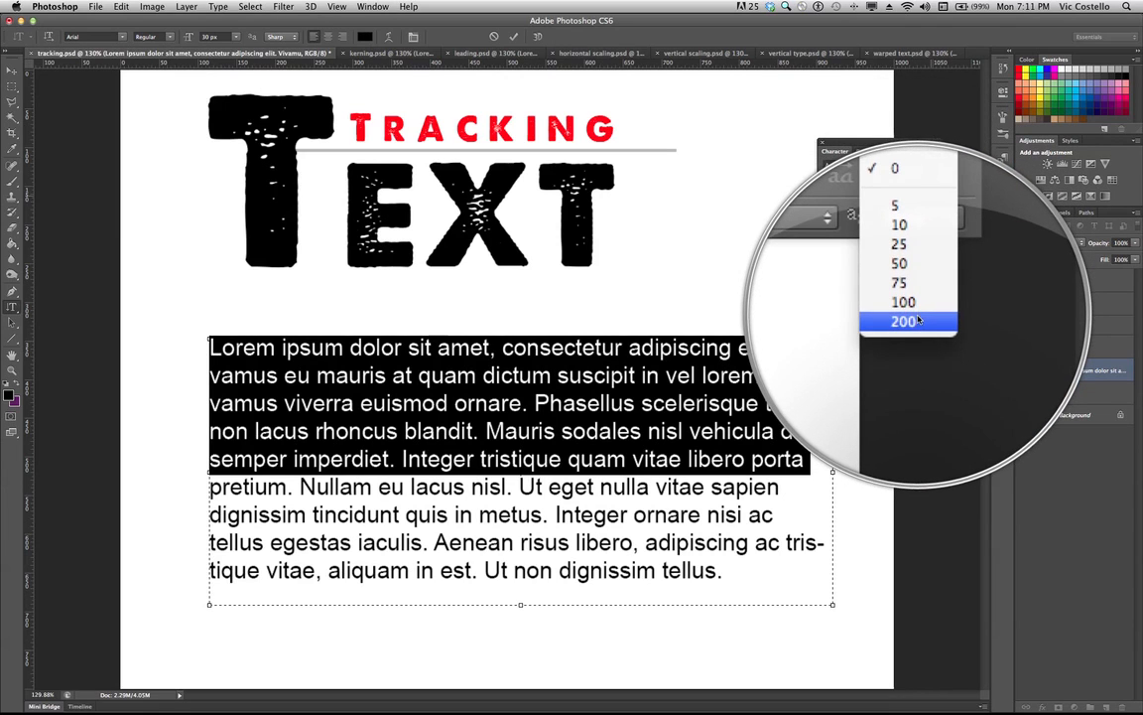
left_click(917, 319)
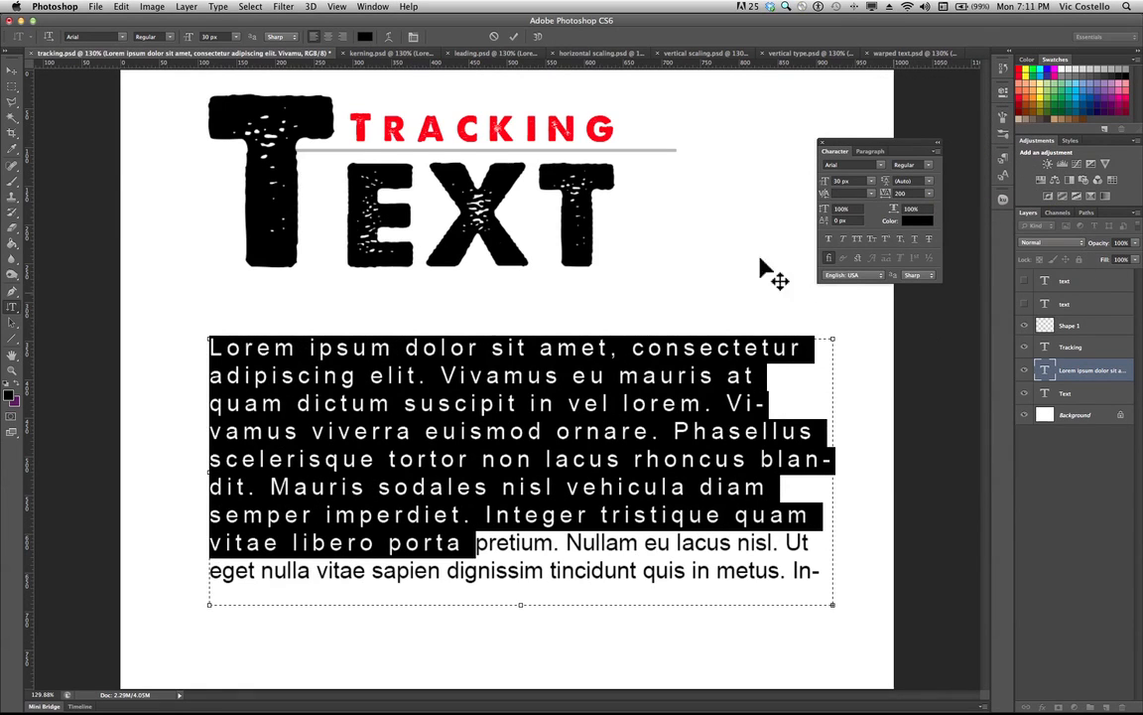
left_click(14, 73)
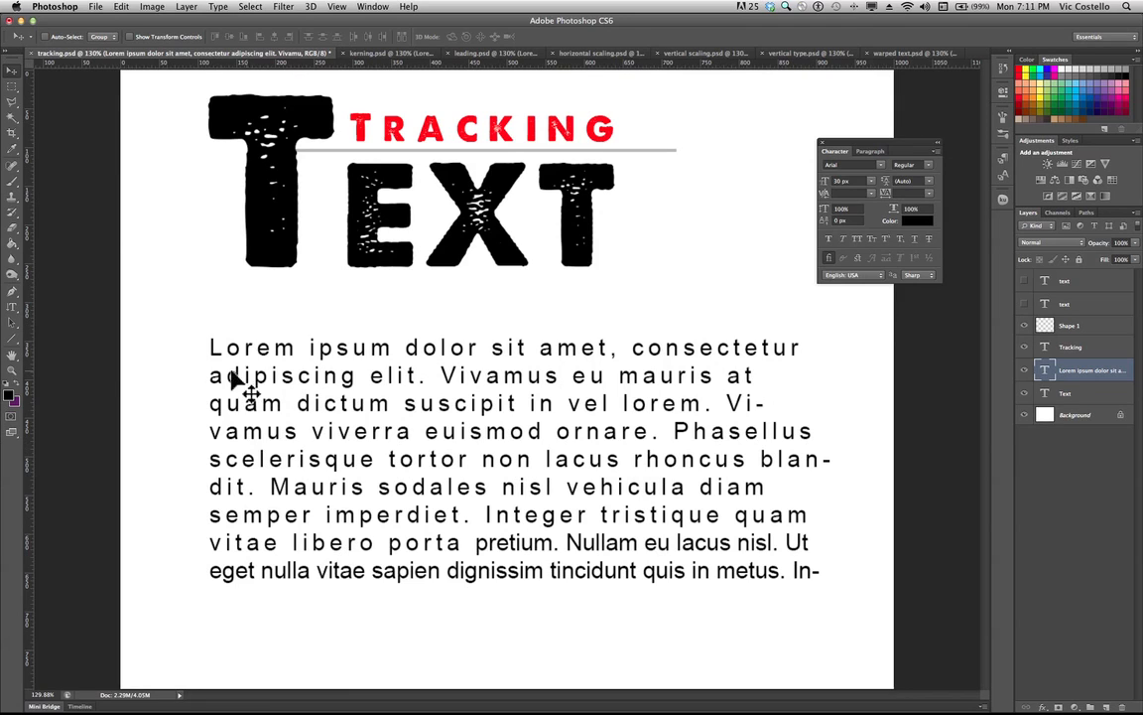
In kerning.psd, tighten the kerning between the T and E of the large "Text" title to -50, then -100
left_click(387, 56)
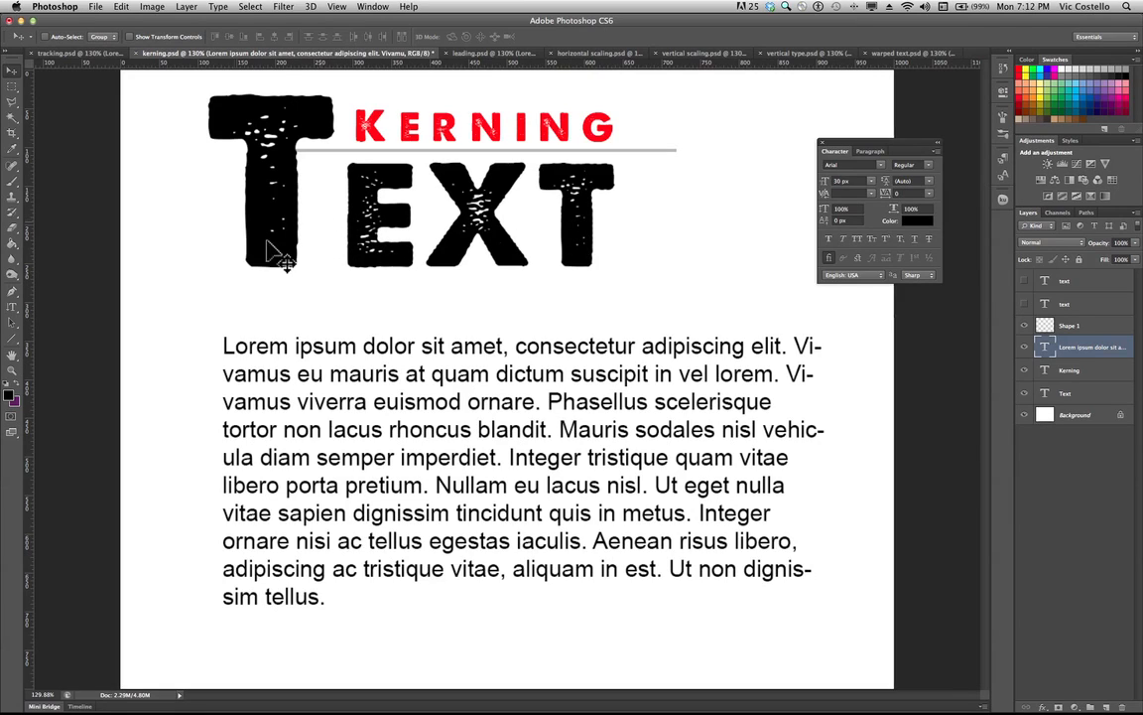
left_click(12, 309)
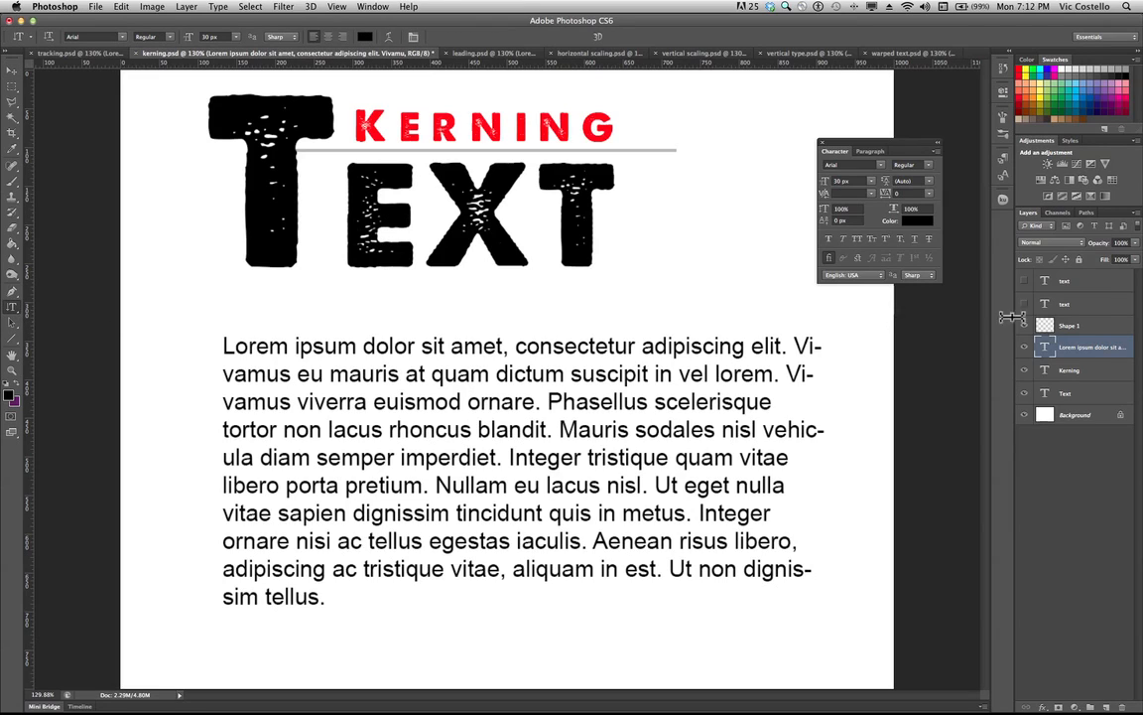
left_click(1103, 306)
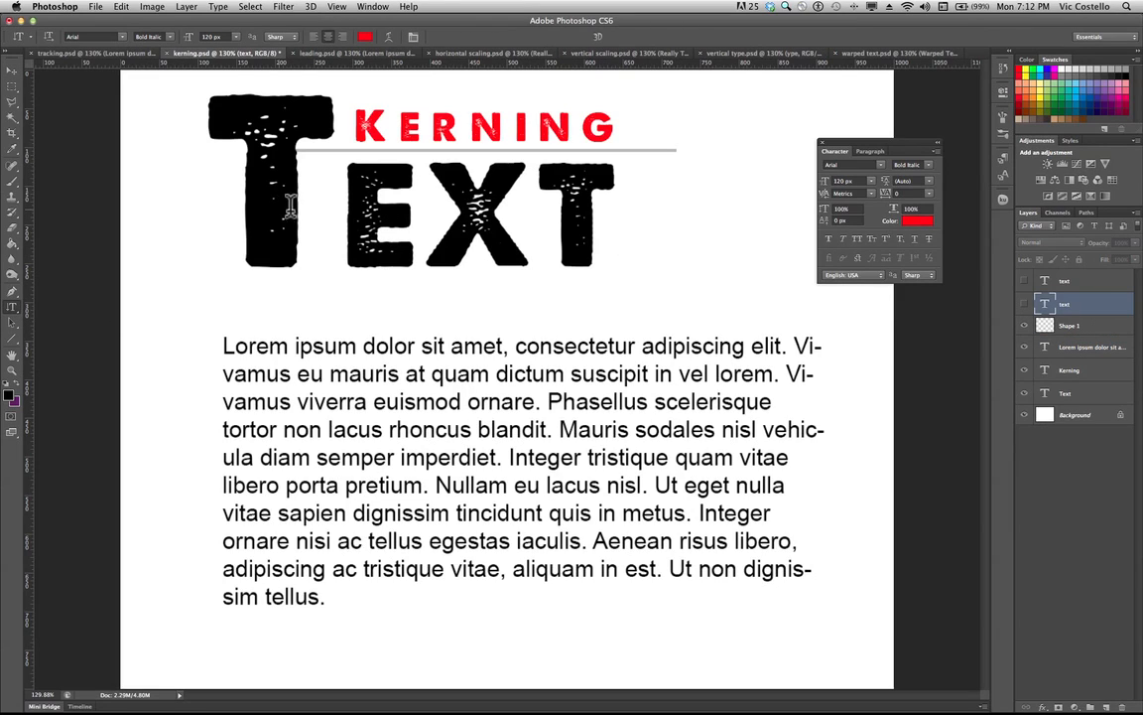
left_click(342, 203)
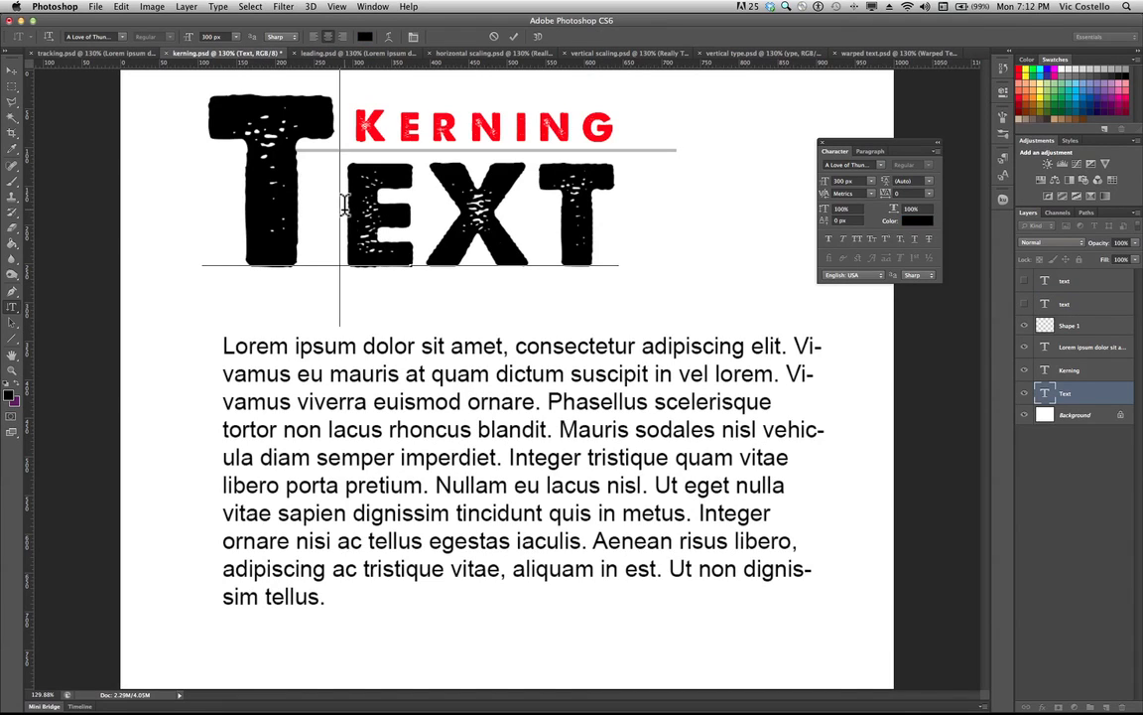
left_click(872, 195)
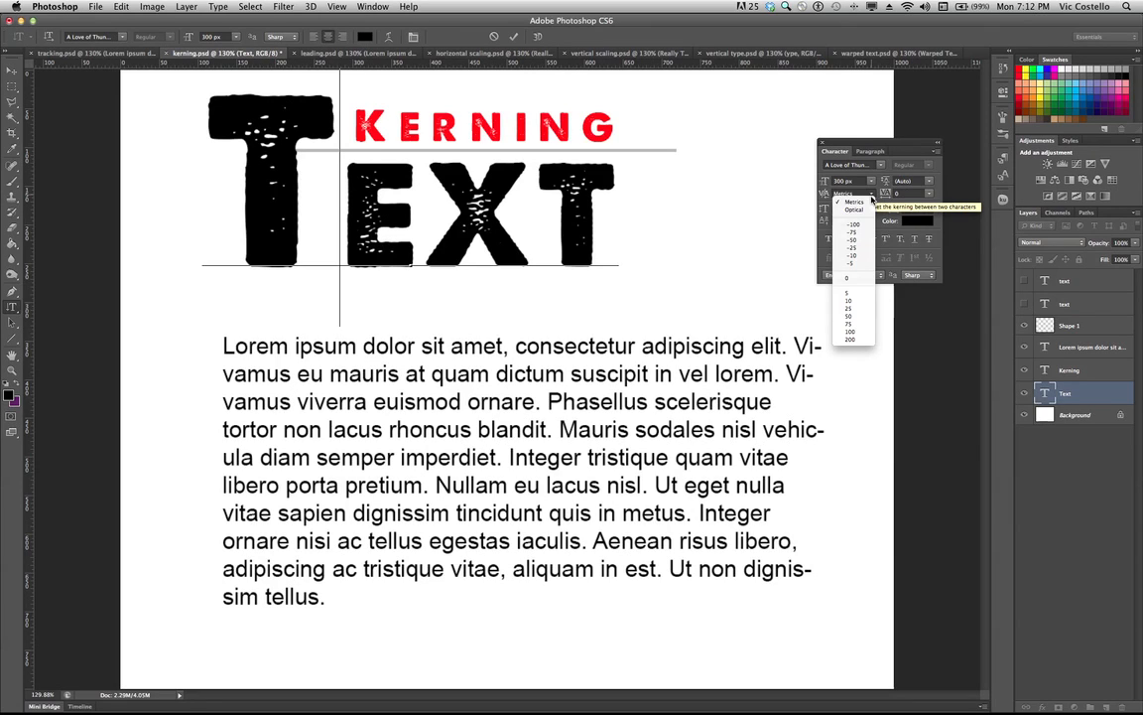
left_click(861, 241)
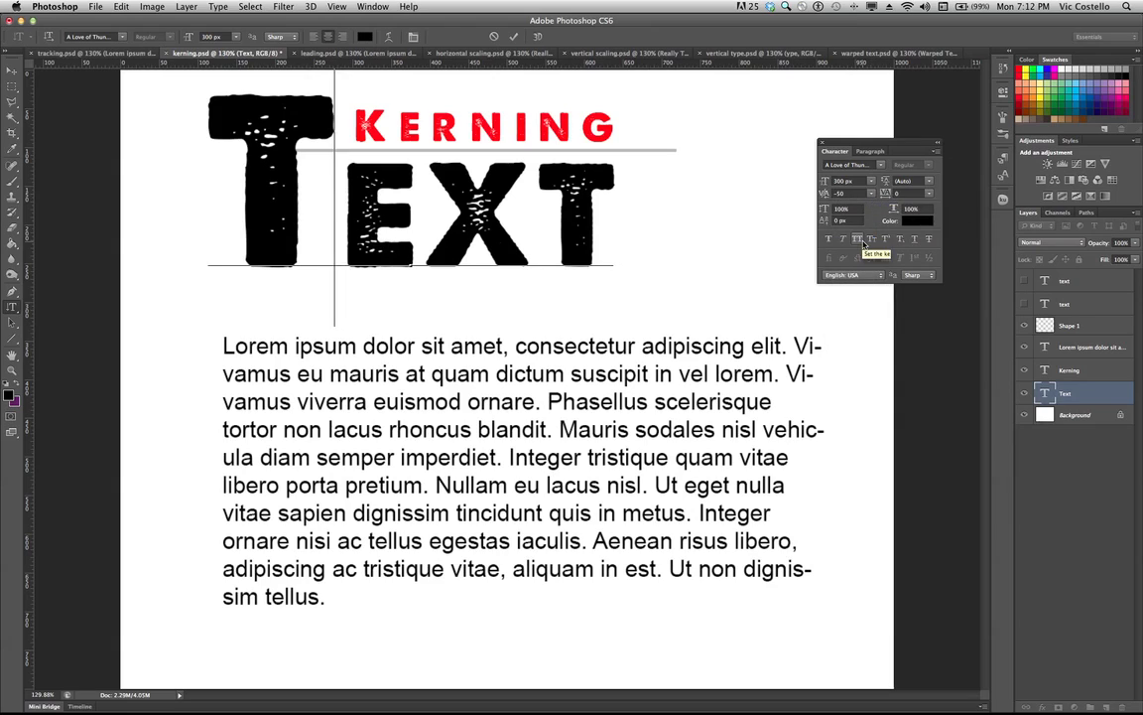
left_click(873, 194)
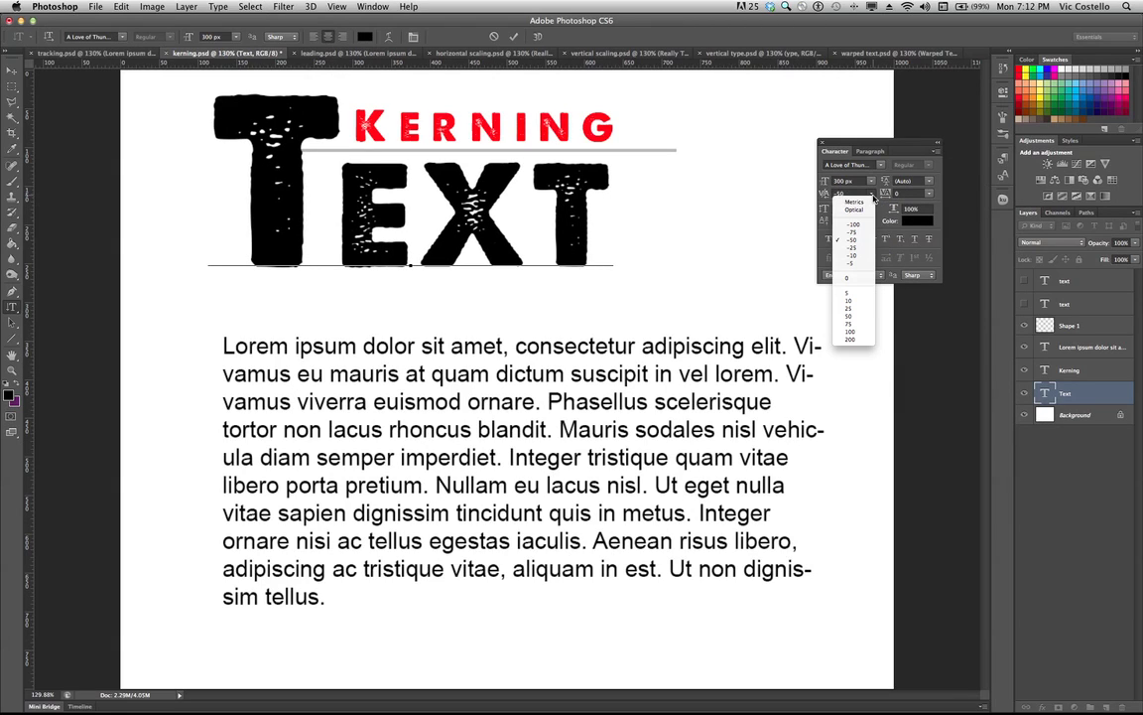
left_click(858, 224)
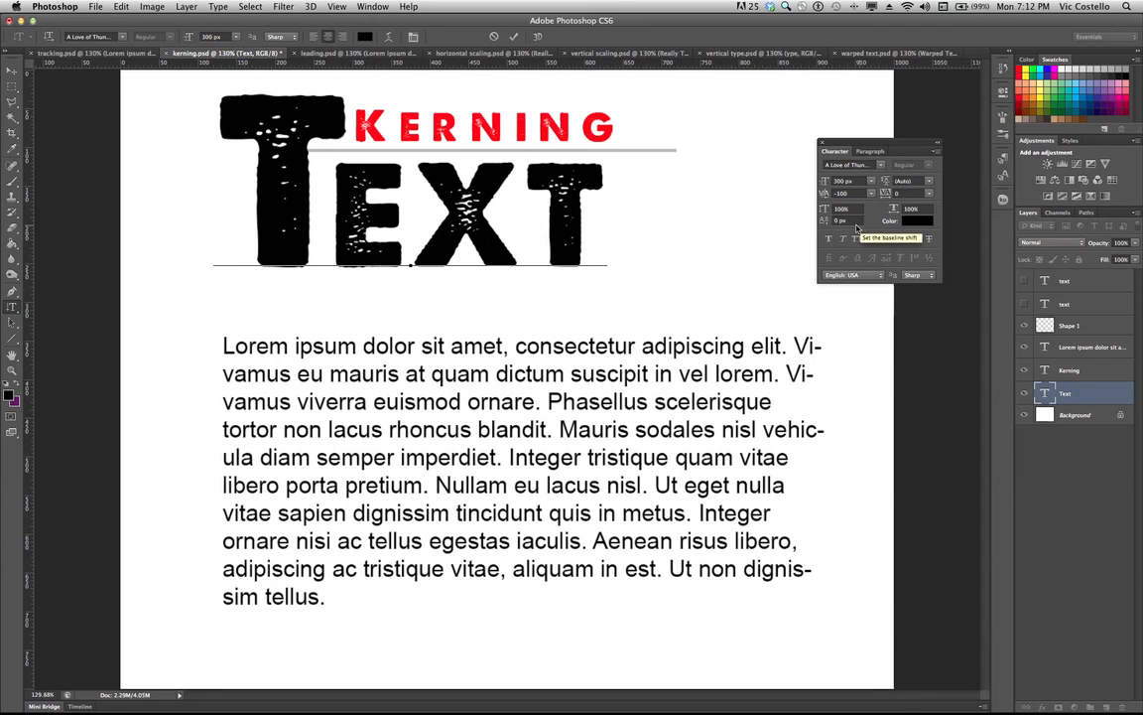
left_click(12, 69)
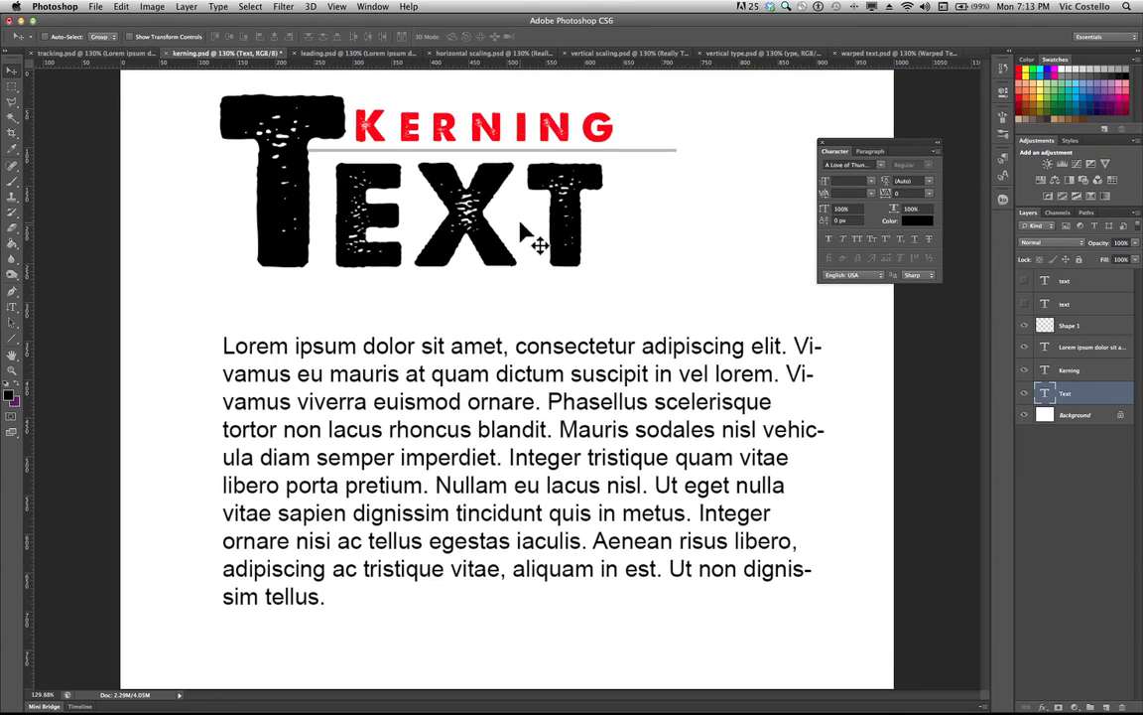
Set a custom kerning of -125 between the T and E of the large title
left_click(12, 307)
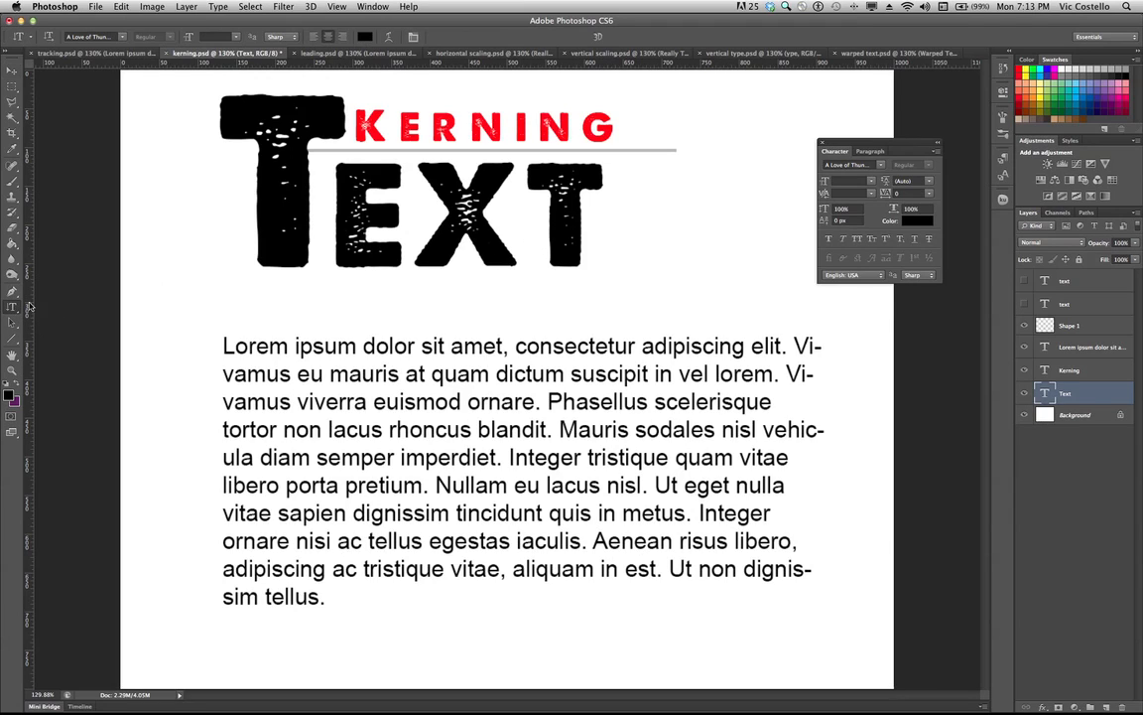
left_click(330, 202)
left_click(825, 193)
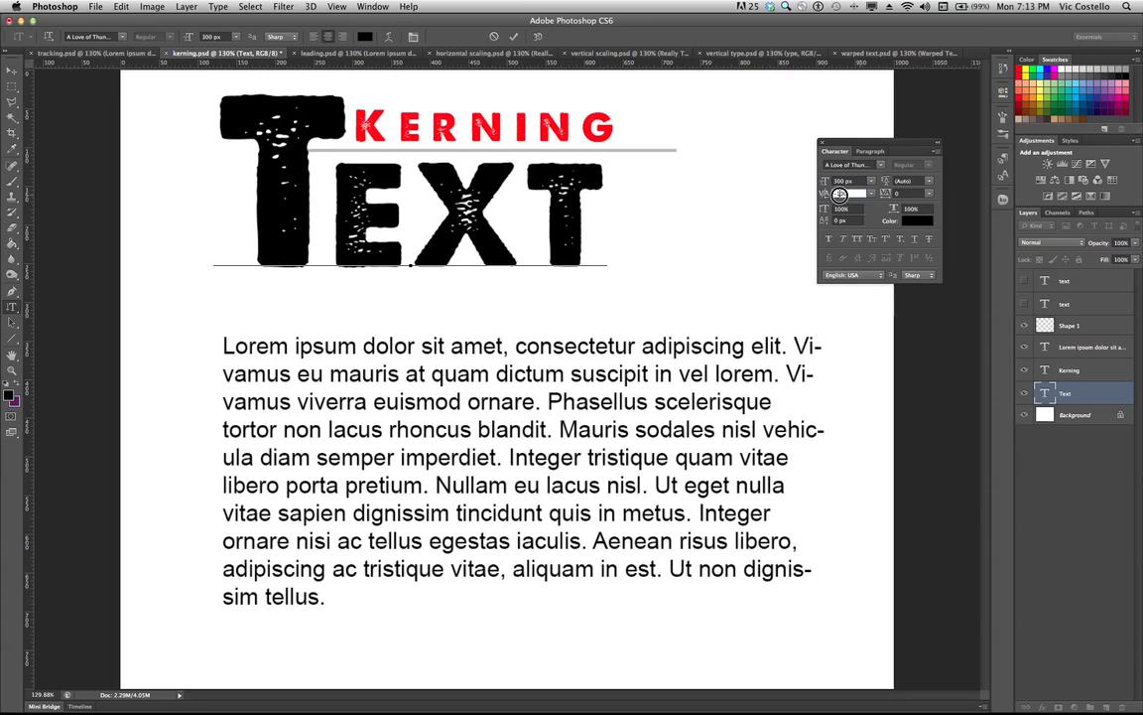
type("-")
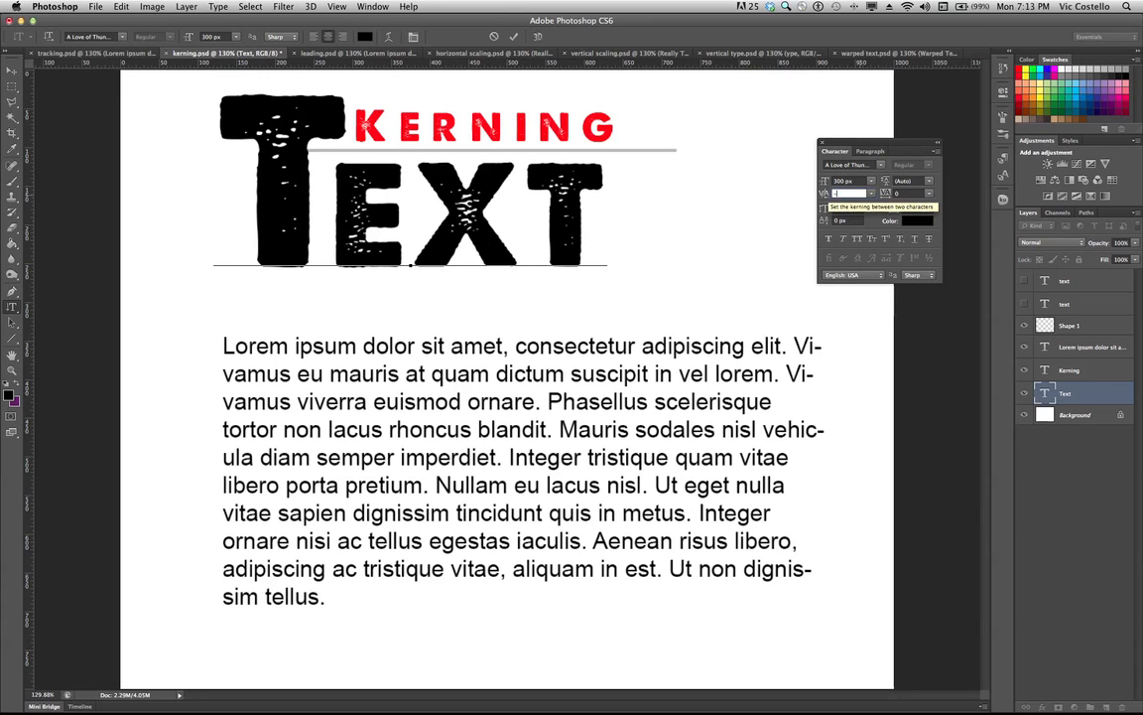
type("125")
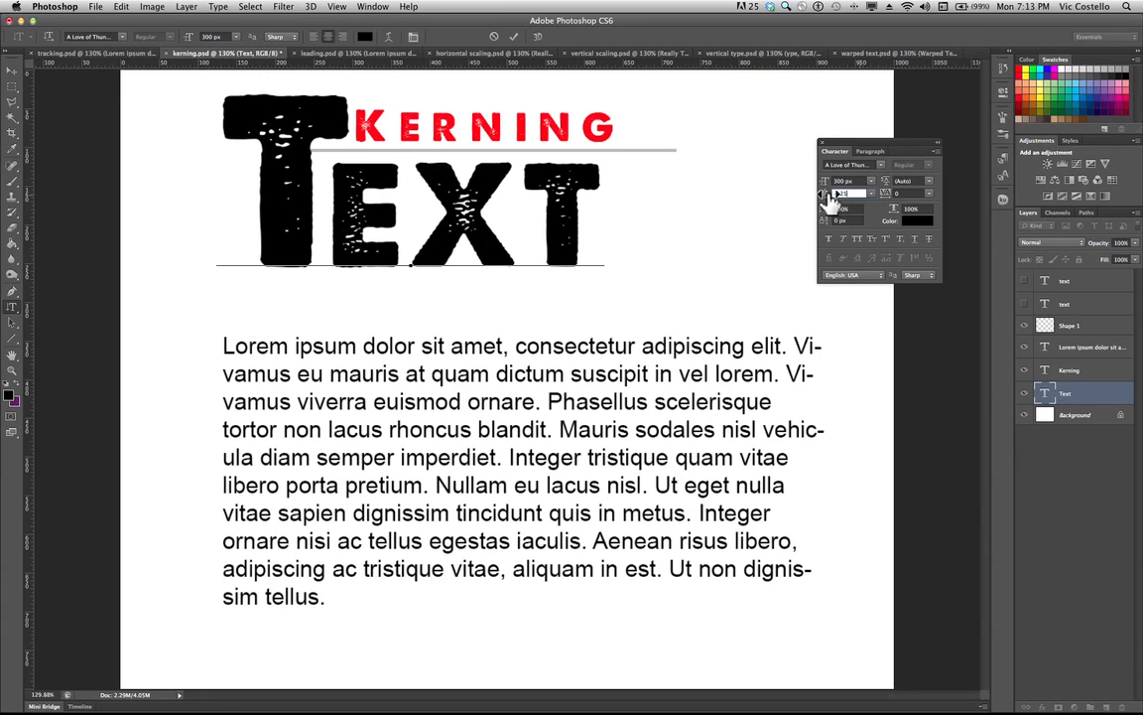
left_click(12, 70)
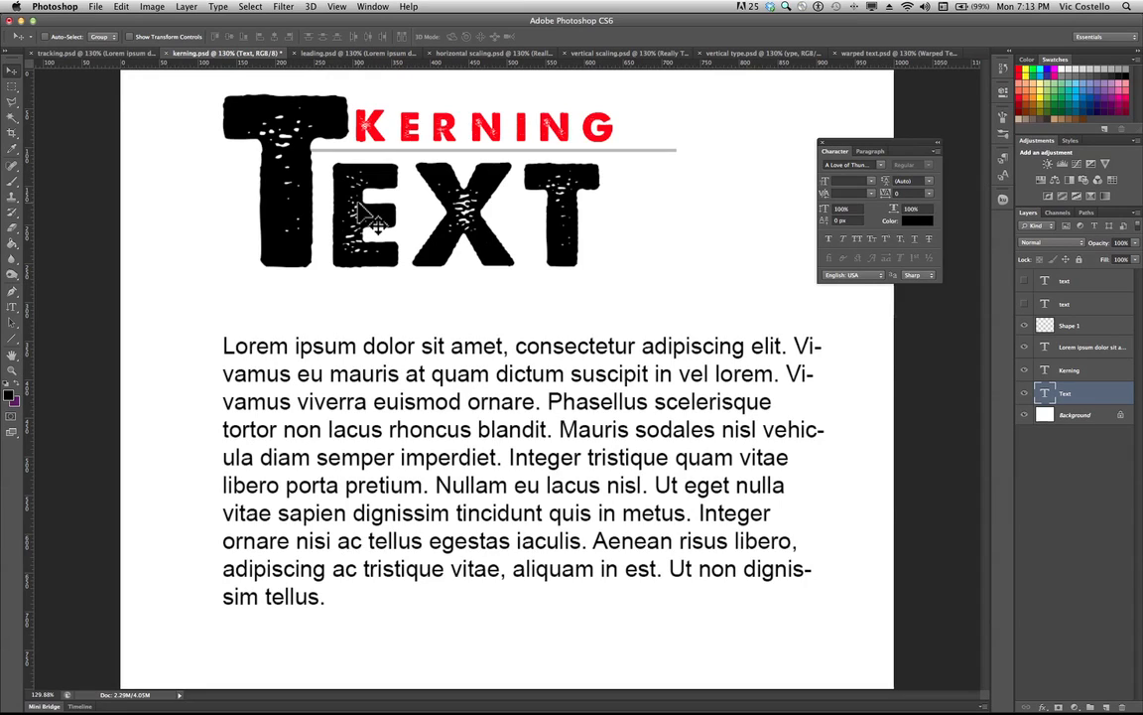
In leading.psd, set the leading of the first five lines of the Lorem ipsum paragraph to 60 px
left_click(354, 53)
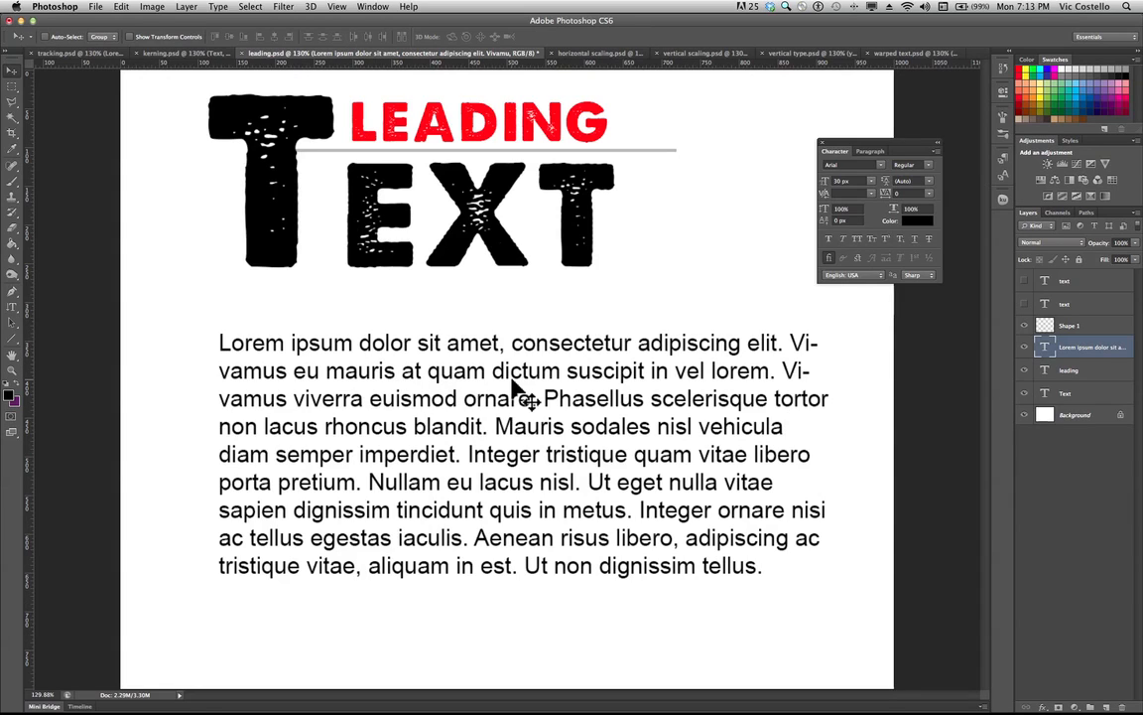
key("t")
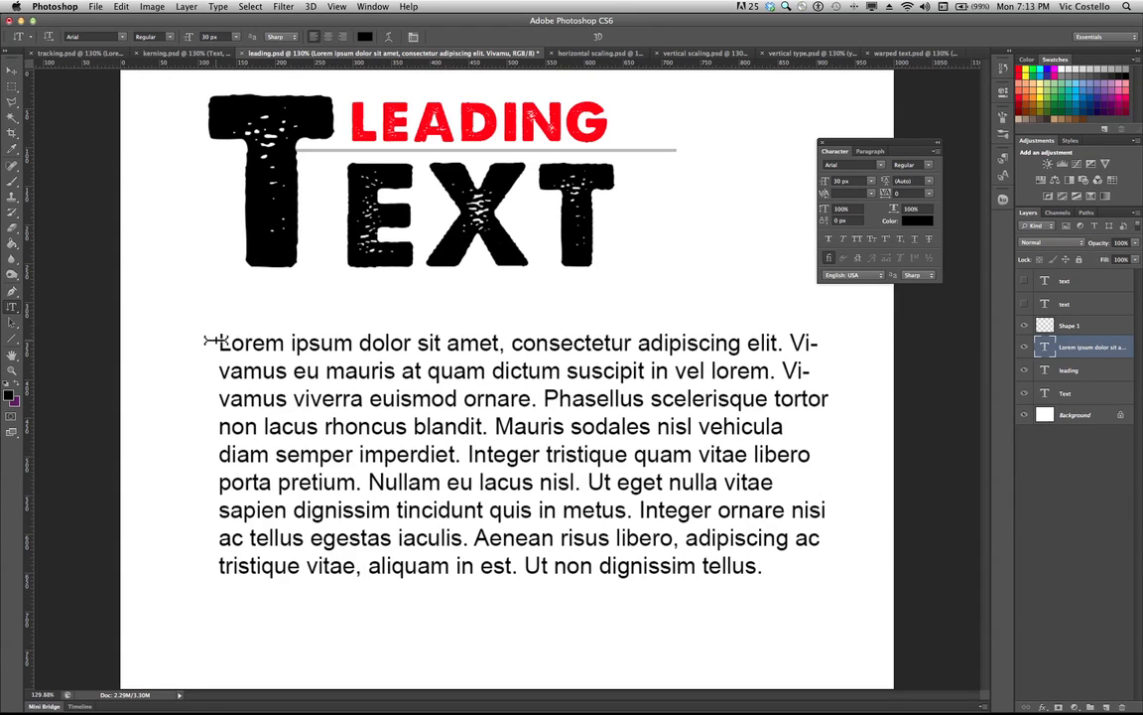
left_click_drag(219, 337, 823, 458)
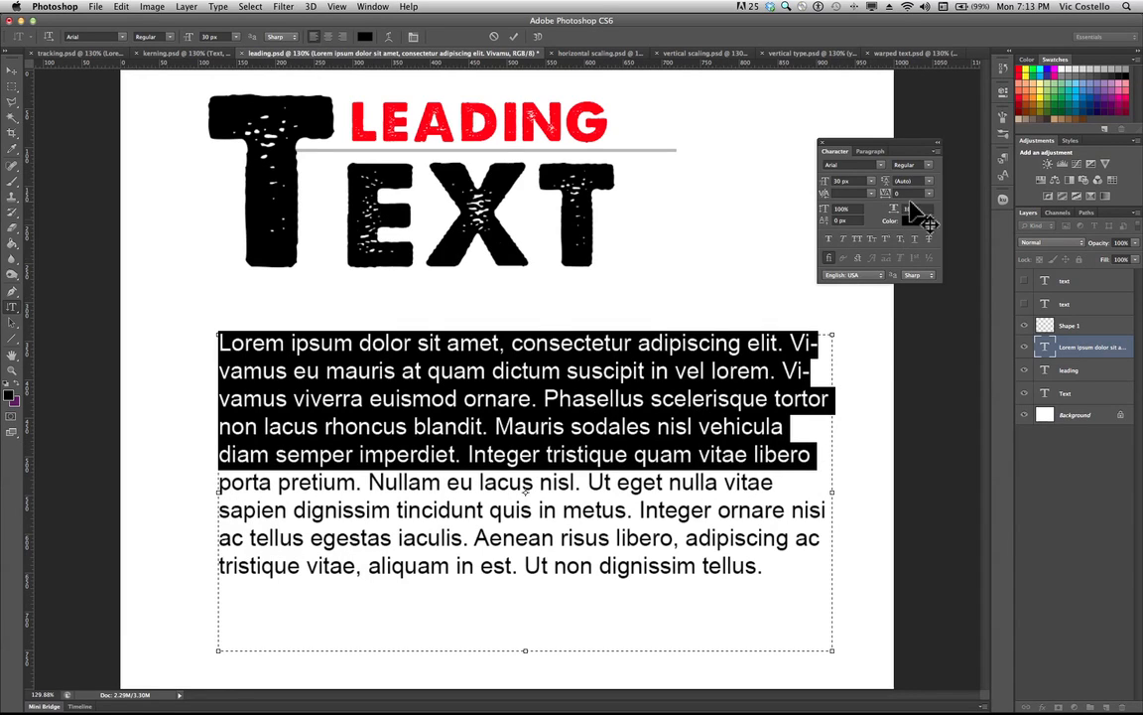
left_click(931, 182)
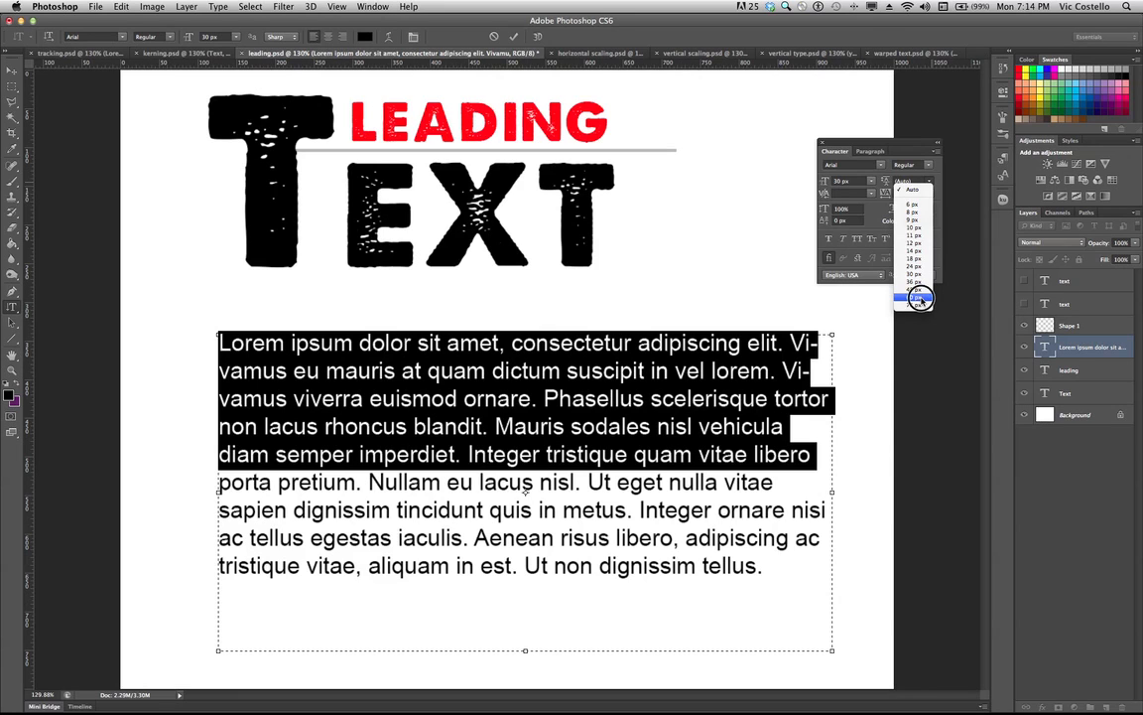
left_click(920, 298)
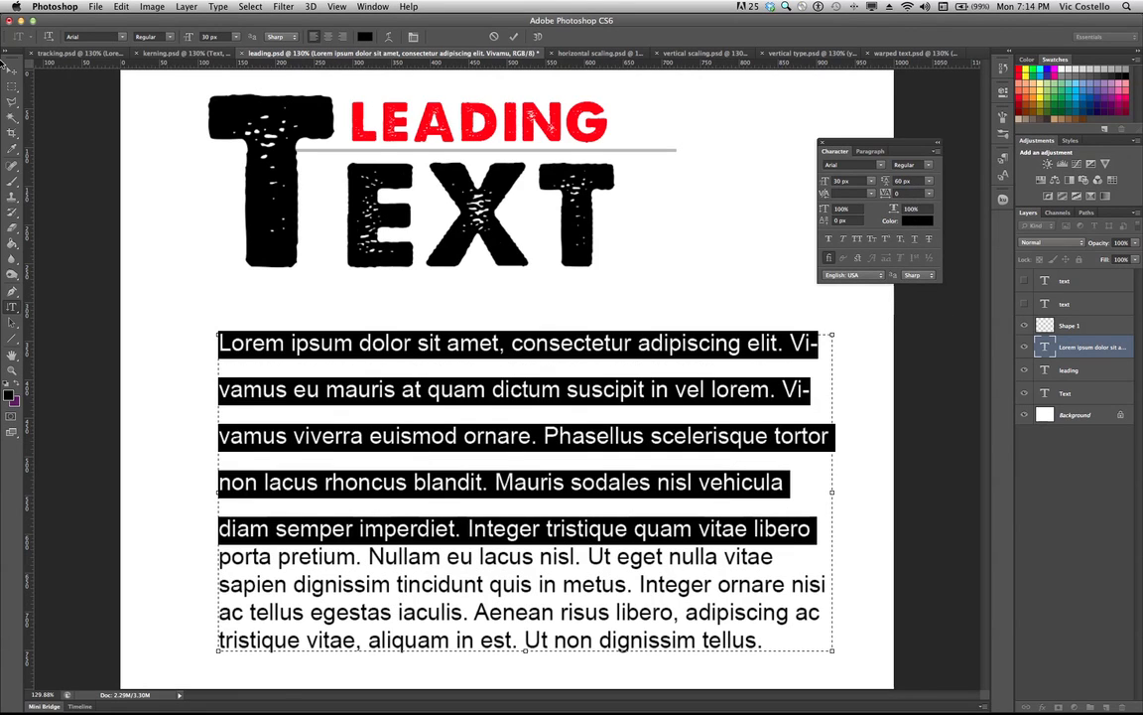
left_click(12, 70)
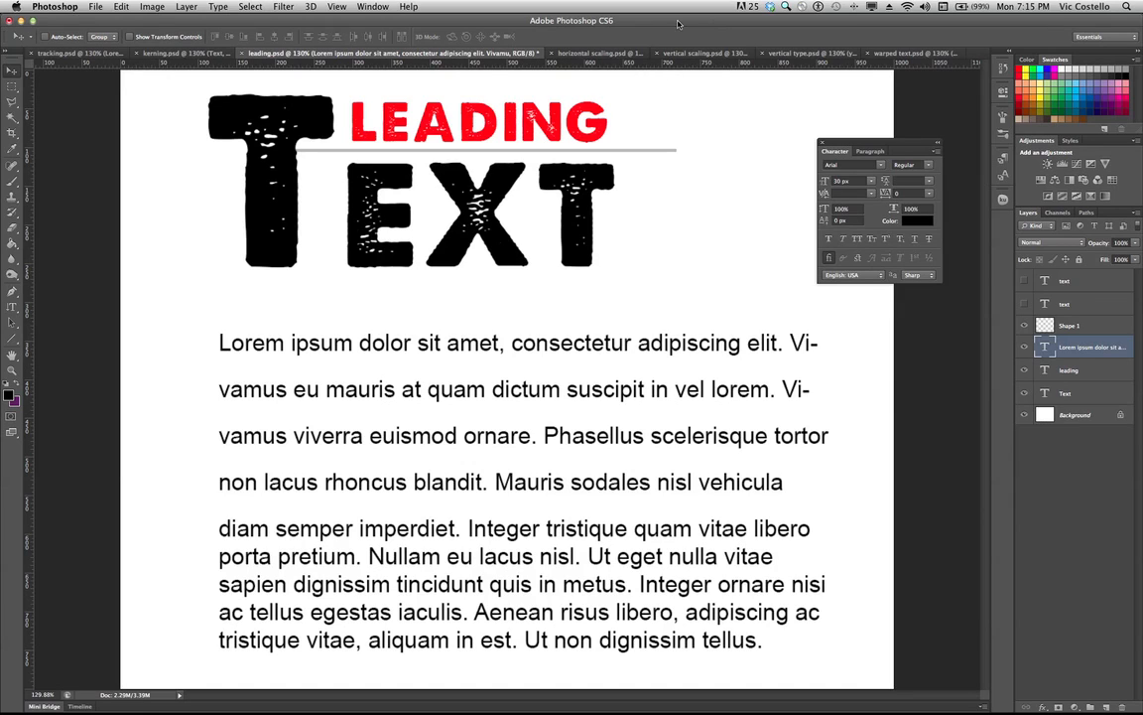
In horizontal scaling.psd, set the horizontal scale of the lower "Really Wide Text" line to 200%
left_click(598, 53)
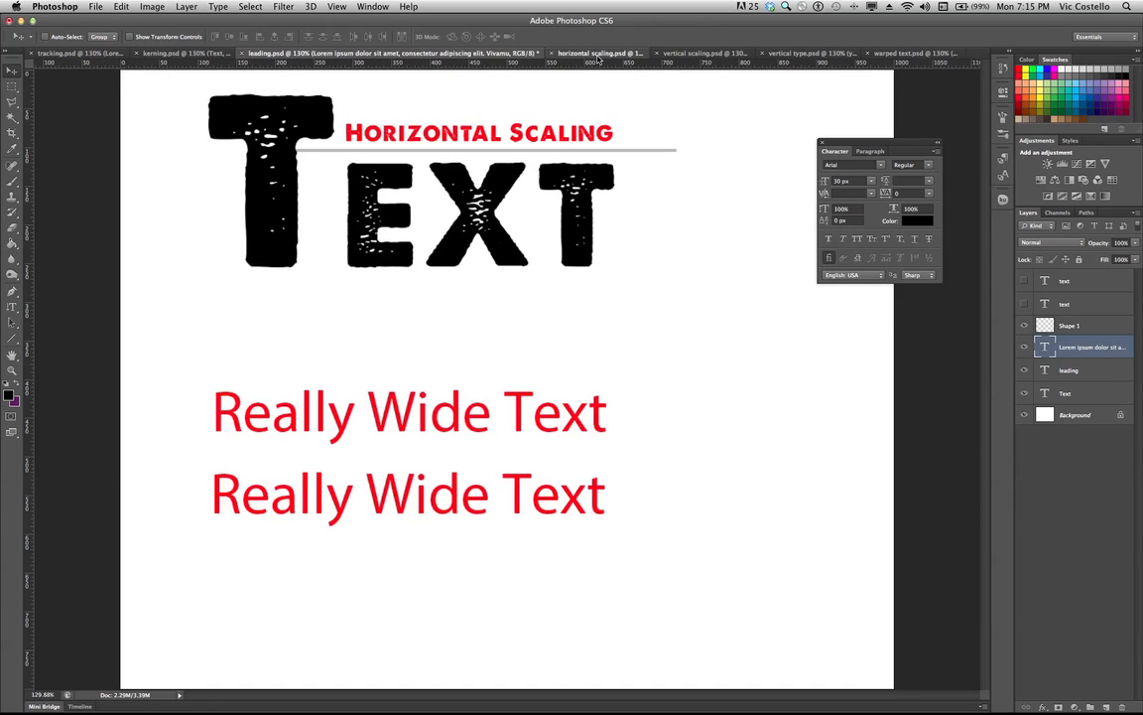
left_click(603, 54)
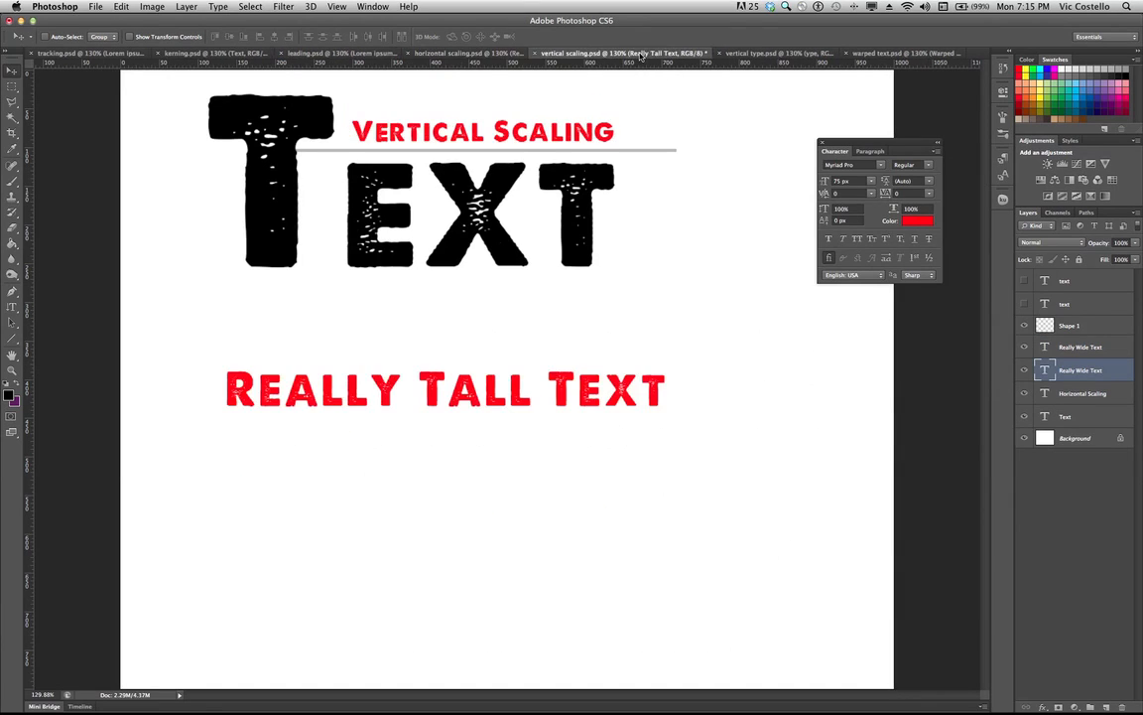
left_click(459, 54)
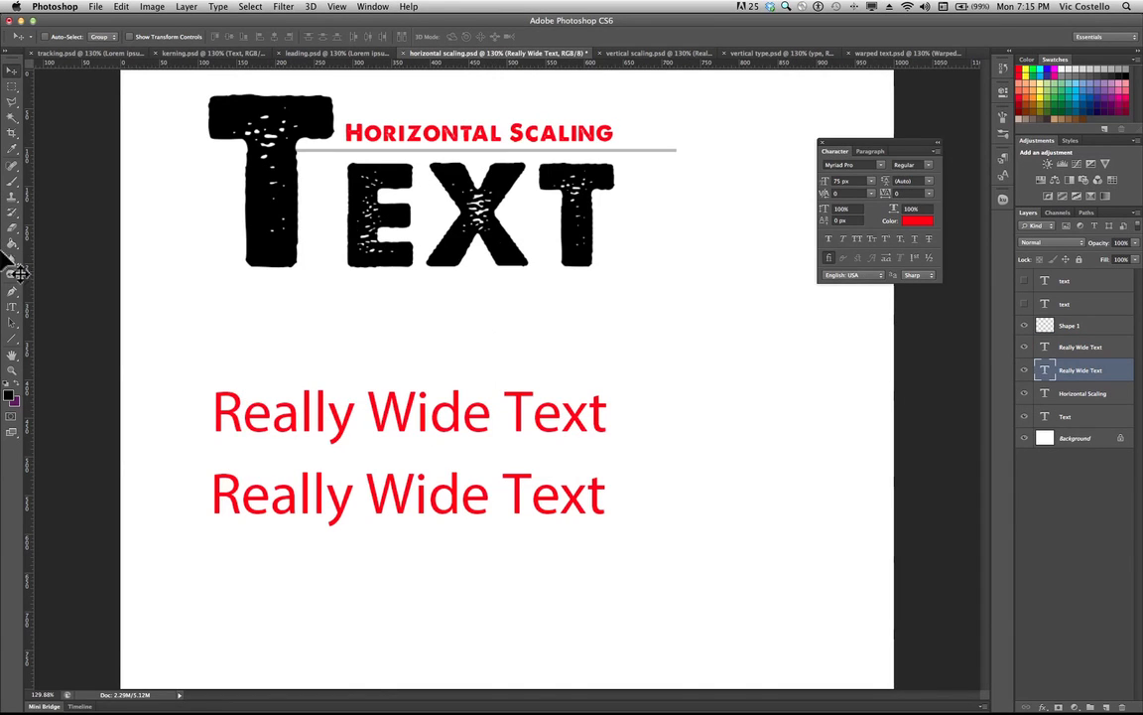
left_click(12, 307)
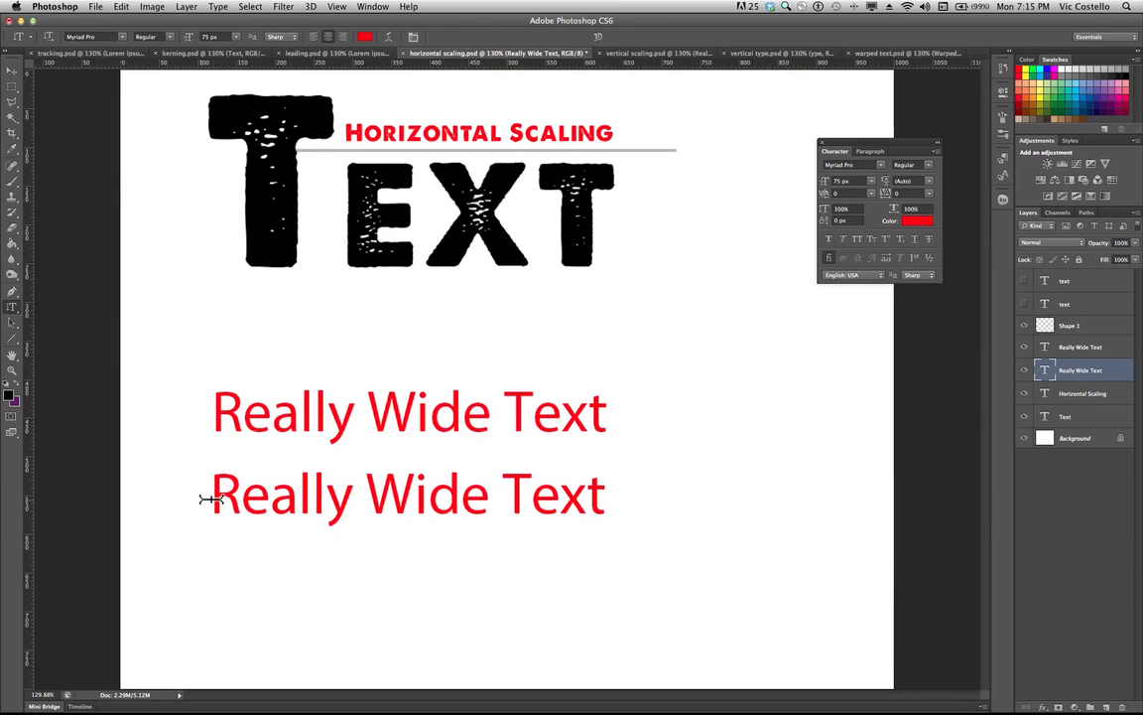
left_click_drag(211, 491, 607, 492)
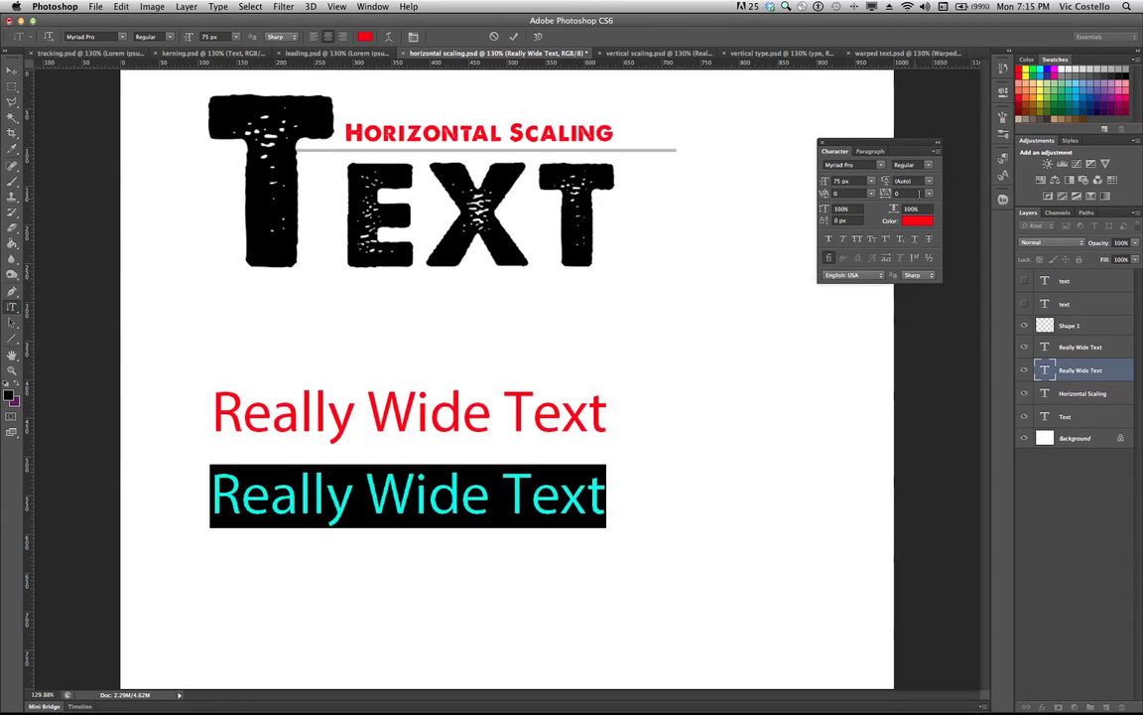
left_click(918, 208)
type("200")
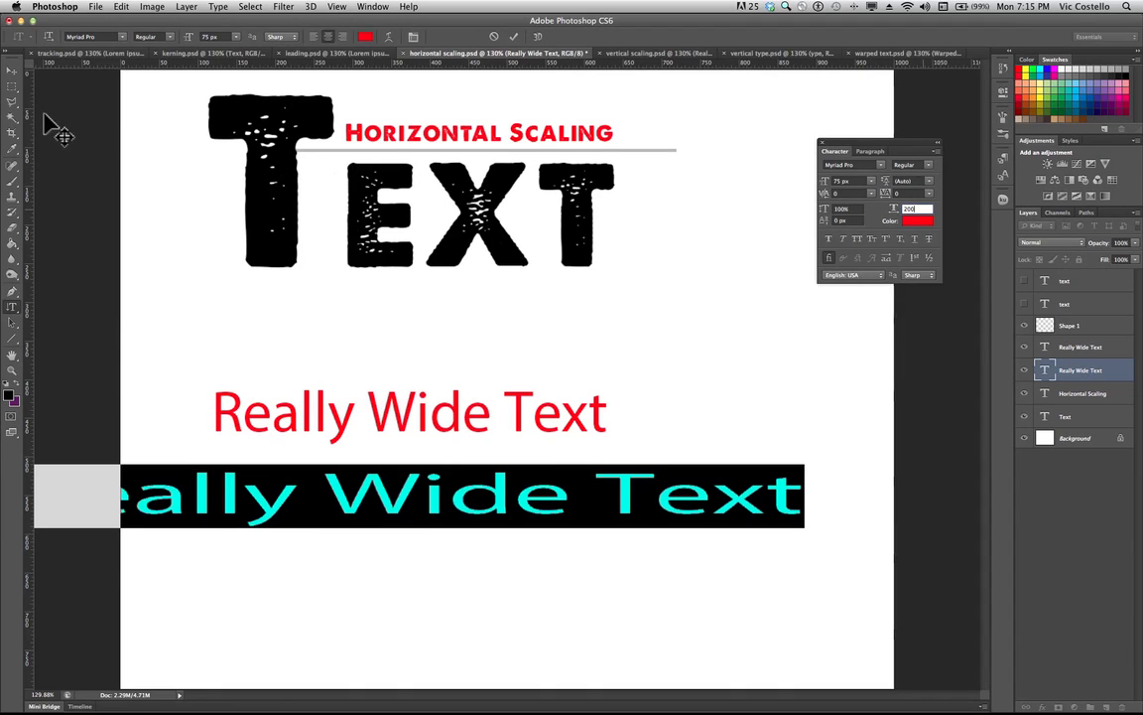
left_click(12, 70)
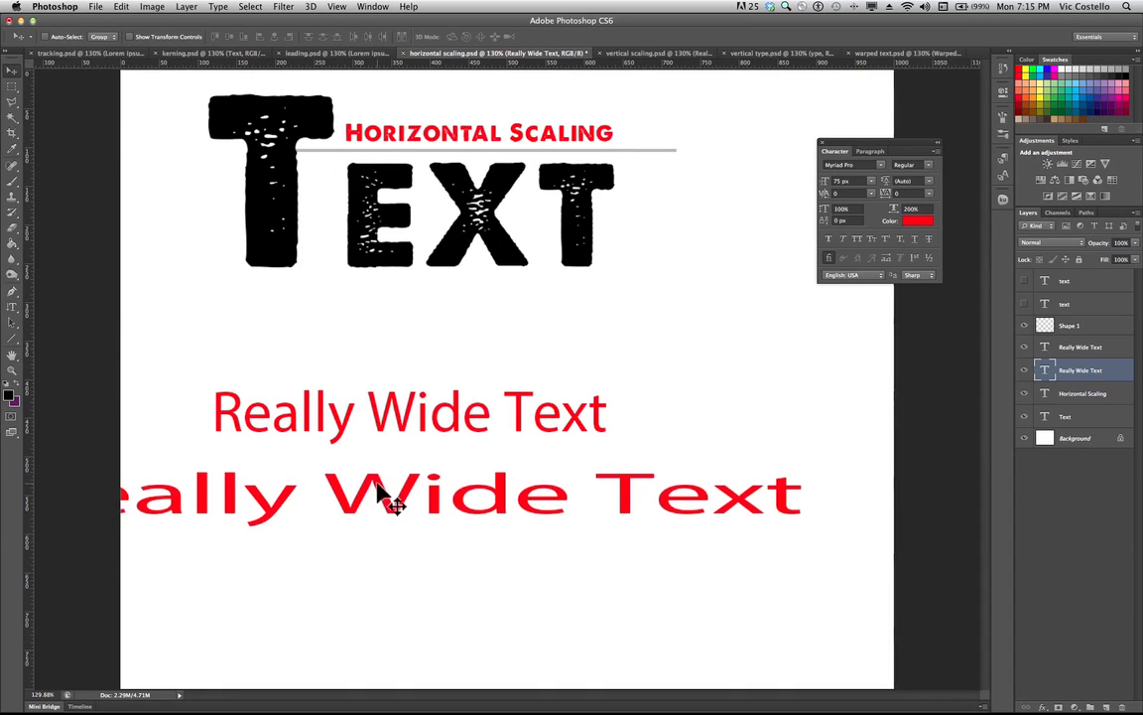
Tighten the tracking of the lower "Really Wide Text" line to -75, then -50, and reposition the line so it fits on the canvas
left_click_drag(379, 486, 486, 489)
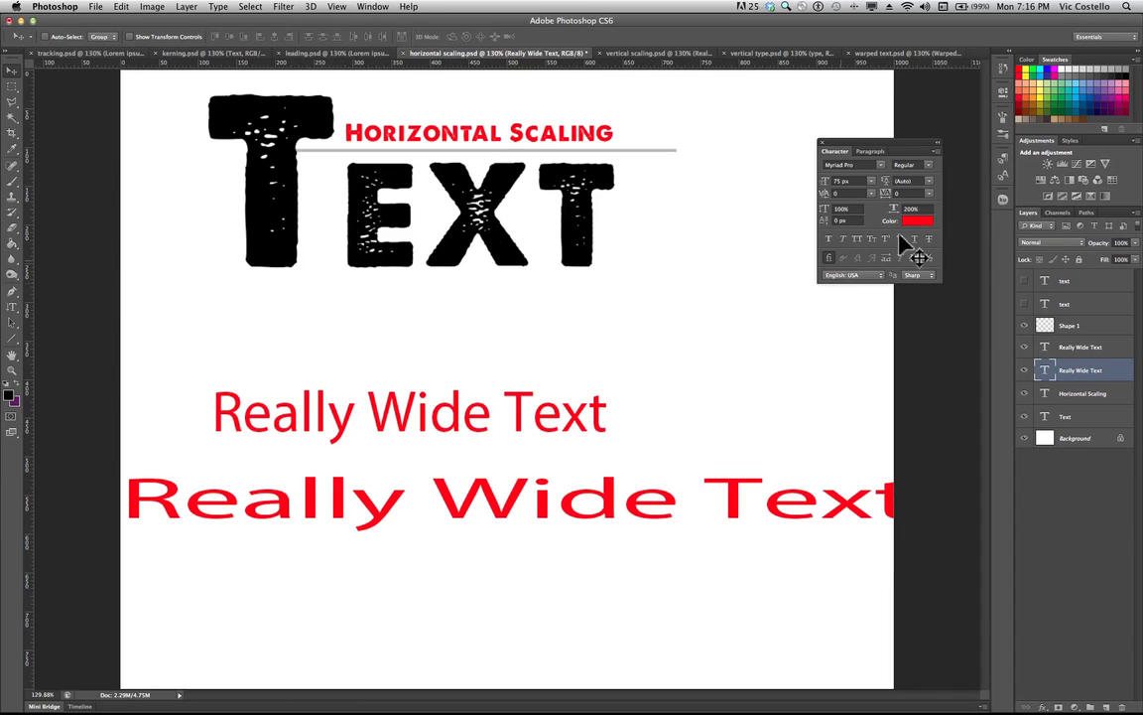
left_click(931, 194)
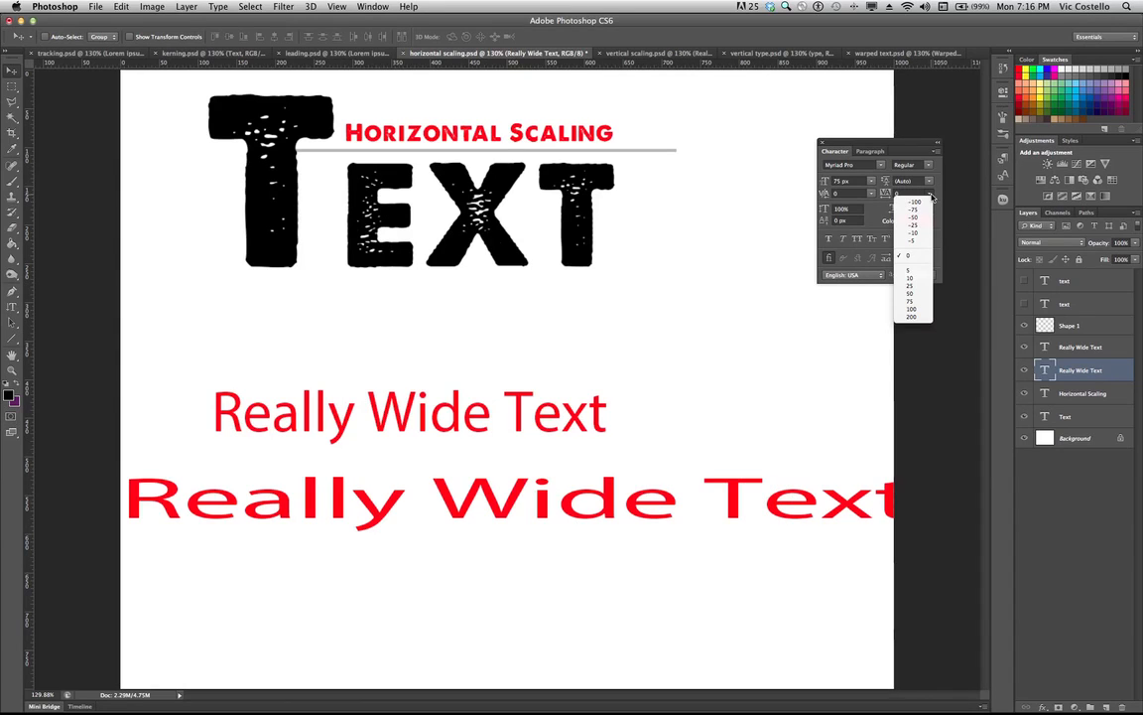
left_click(924, 209)
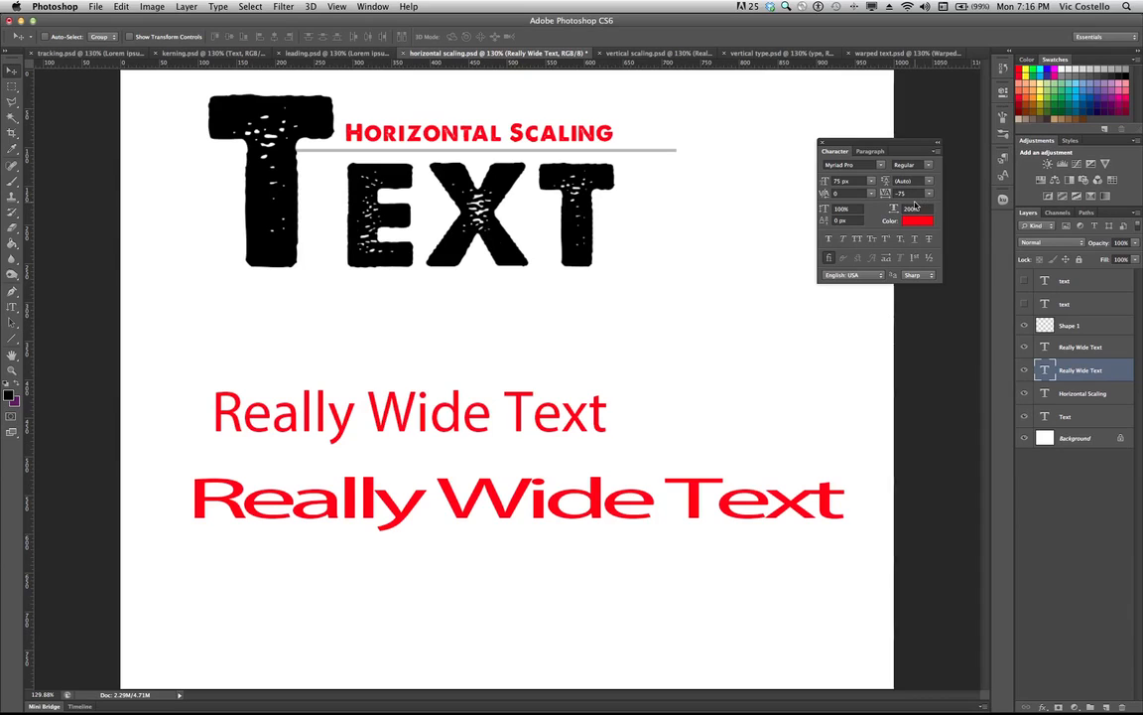
left_click(929, 192)
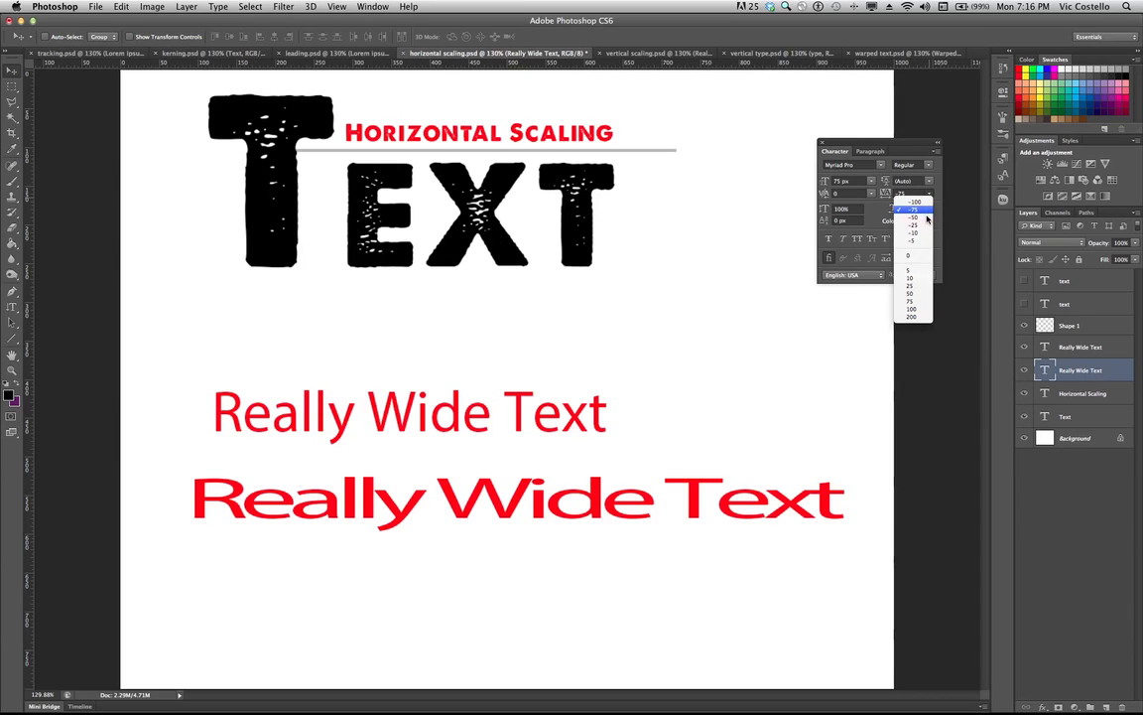
left_click(925, 216)
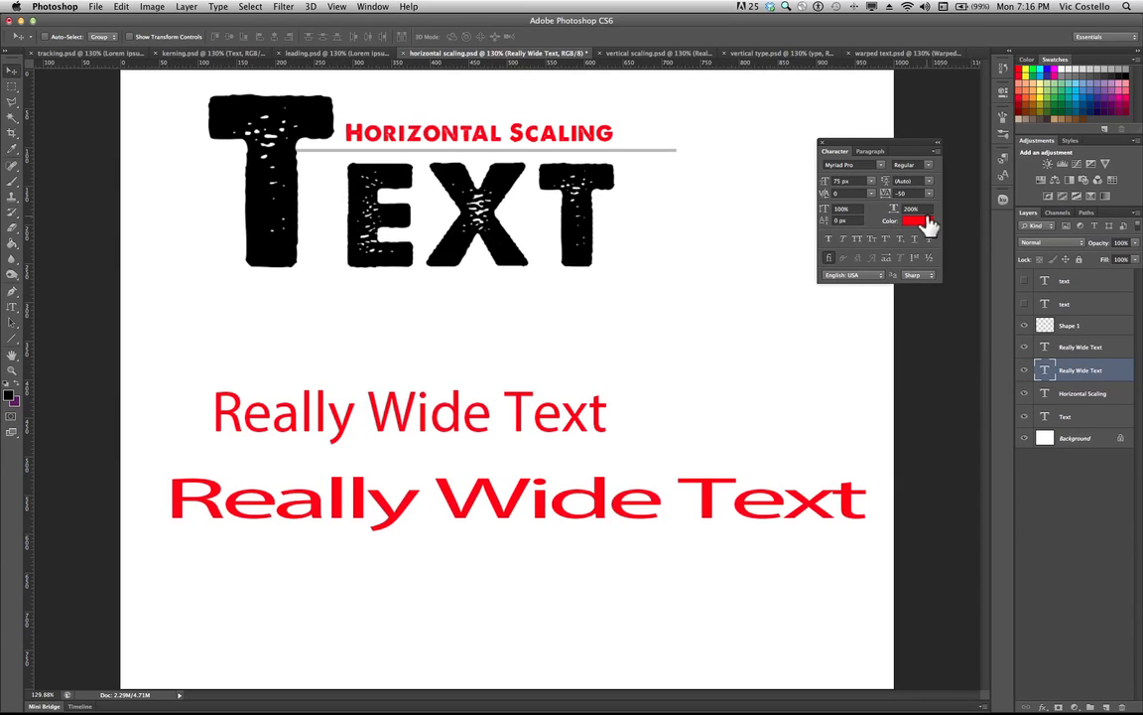
left_click_drag(545, 503, 539, 508)
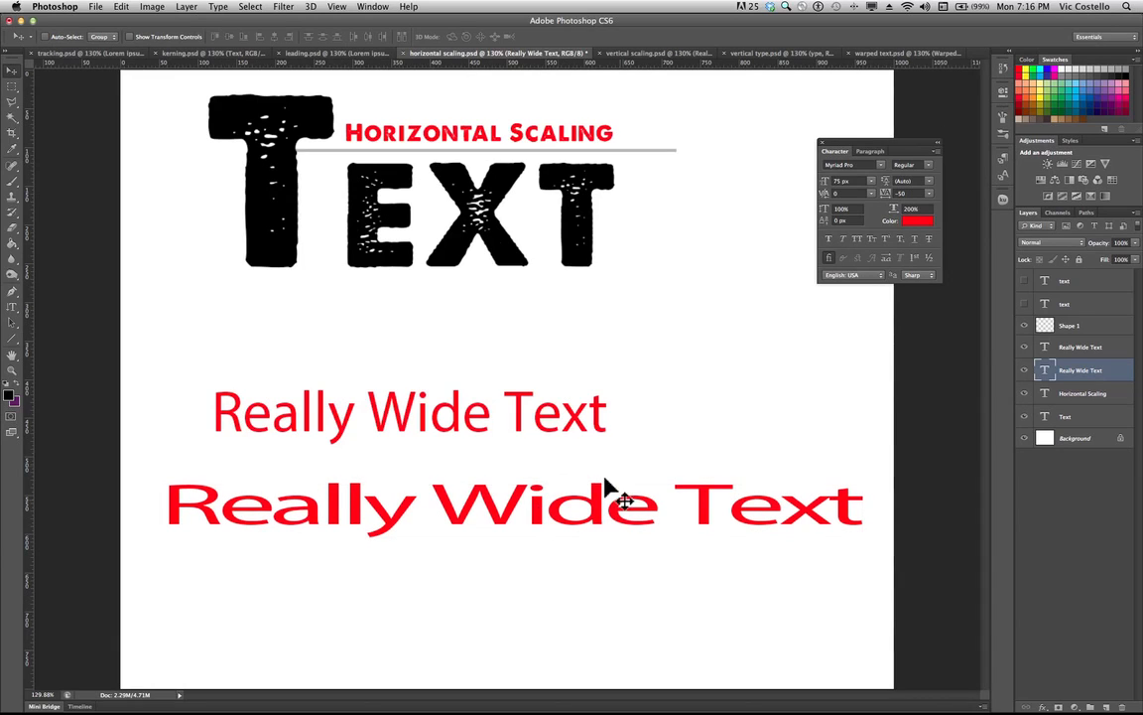
left_click_drag(605, 486, 599, 485)
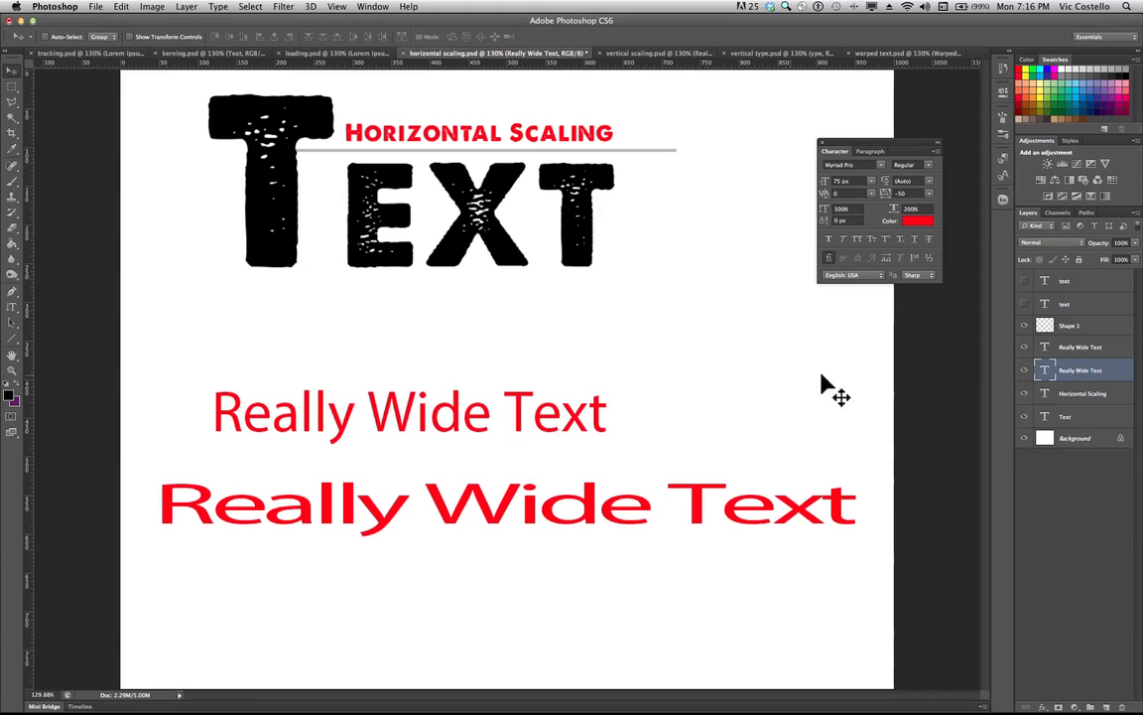
Set the upper "Really Wide Text" line to the Condensed font style and place it just above the stretched line
left_click(1107, 347)
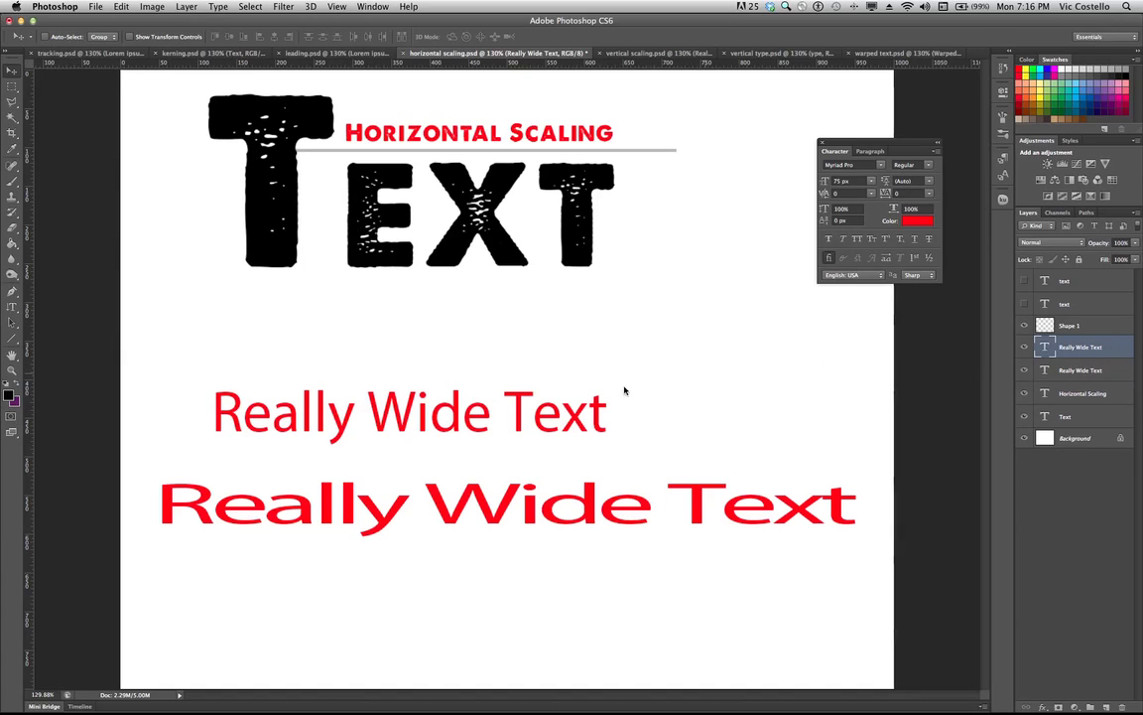
left_click_drag(582, 393, 595, 380)
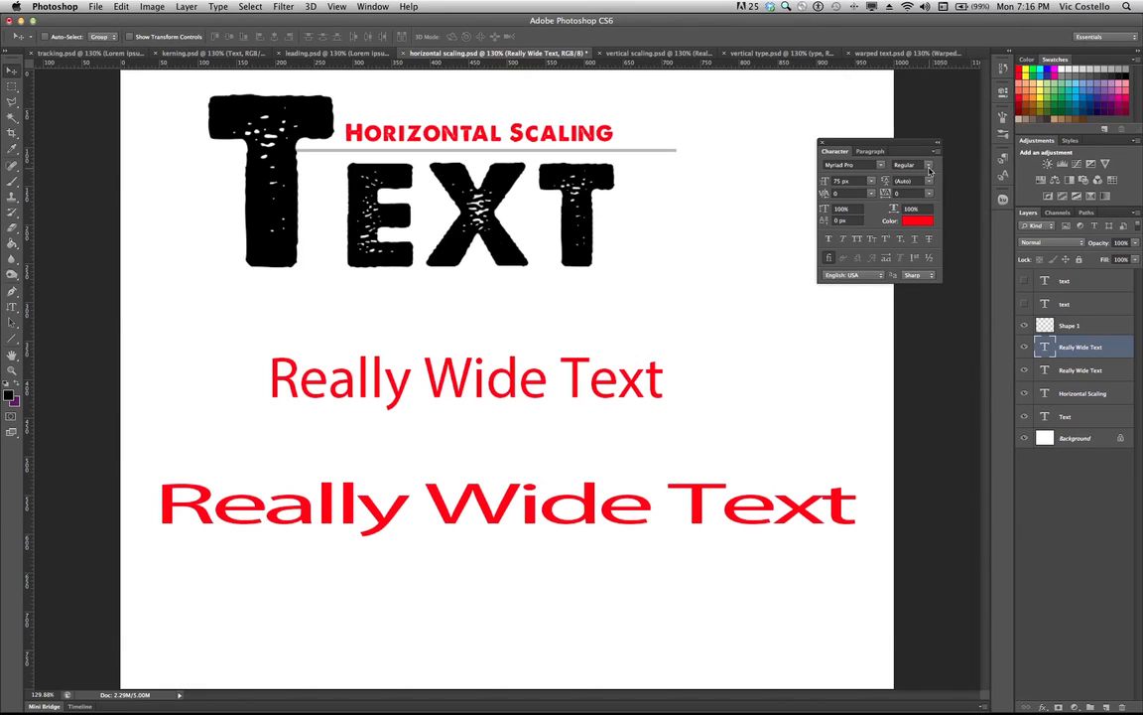
left_click(929, 166)
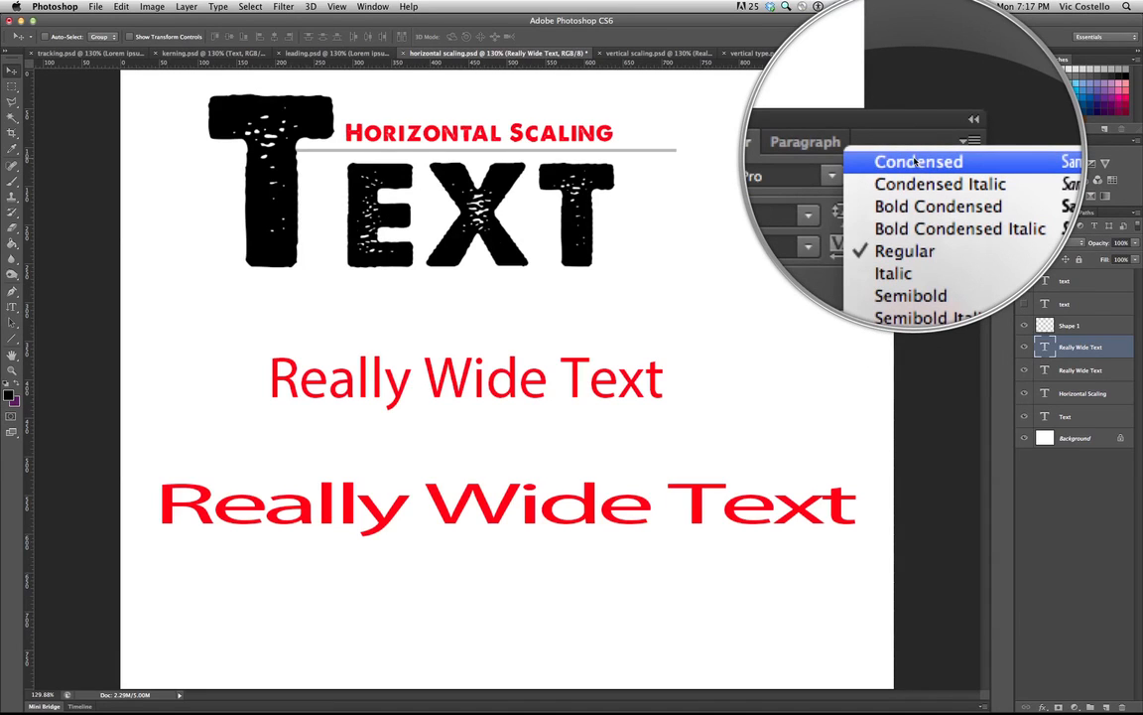
left_click(915, 161)
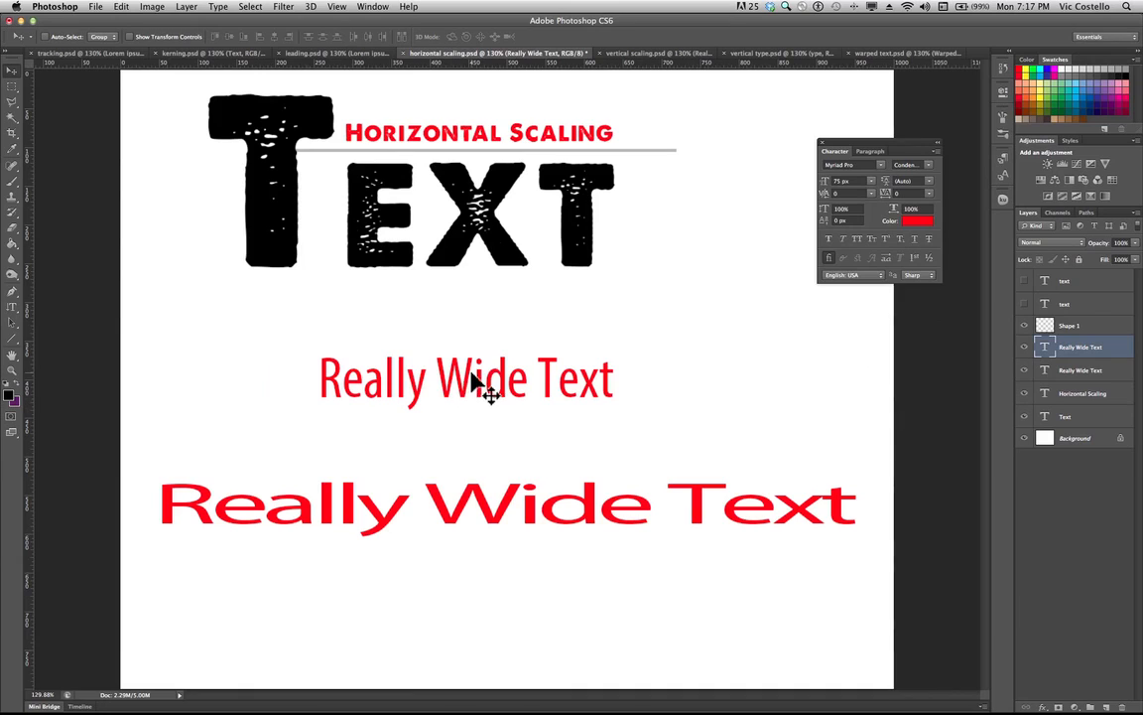
left_click_drag(477, 384, 475, 435)
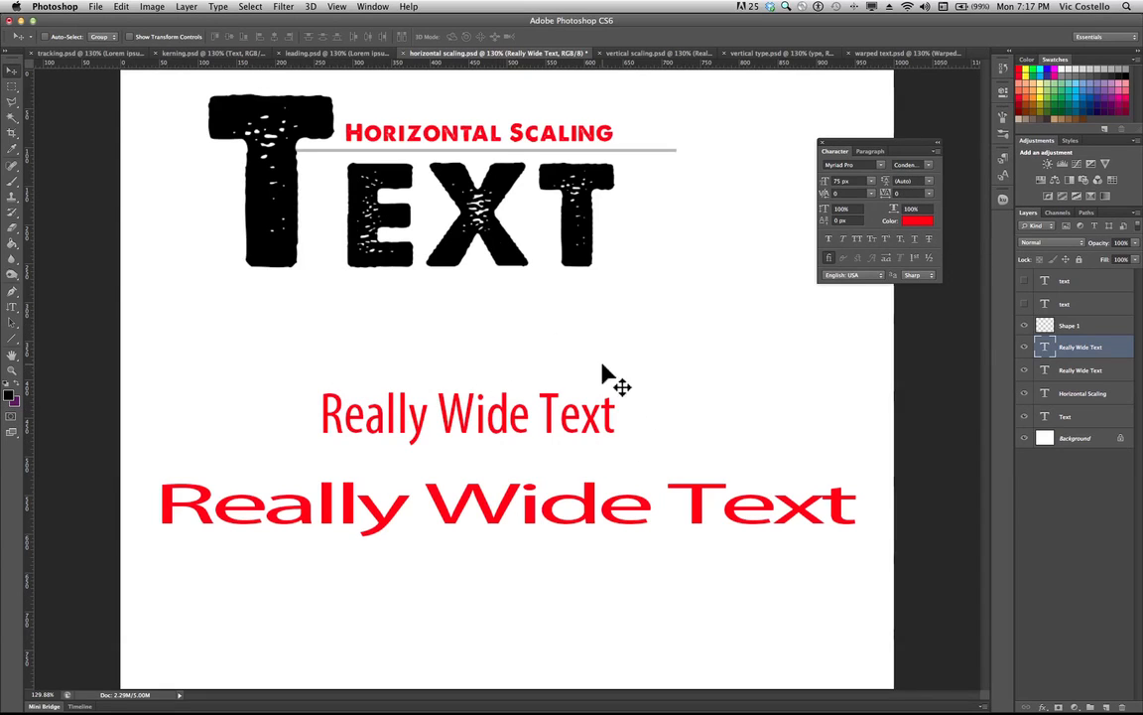
left_click(927, 164)
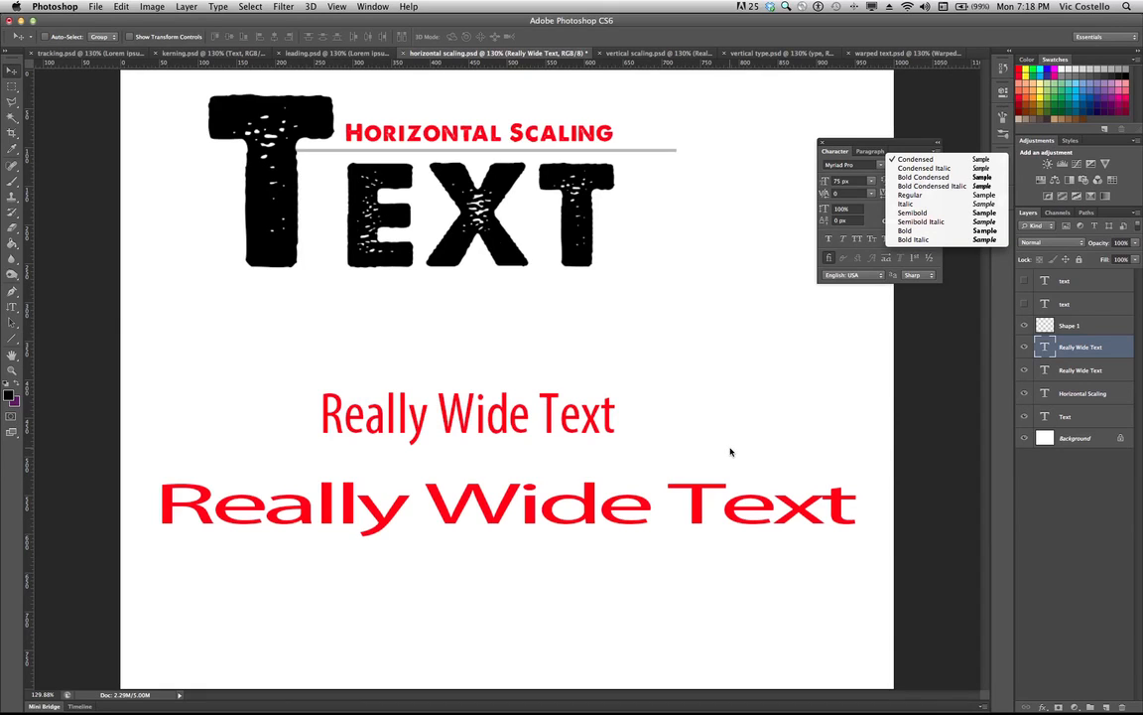
left_click(773, 344)
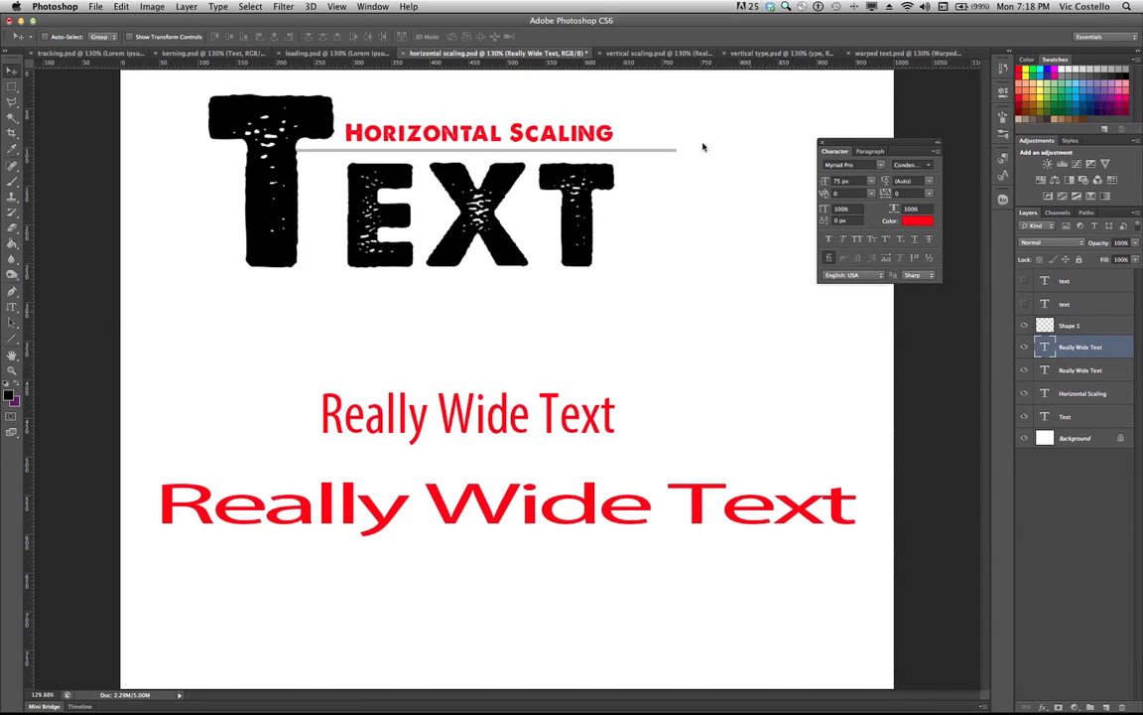
In vertical scaling.psd, set the vertical scale of the "Really Tall Text" line to 300% and move it slightly down
left_click(636, 52)
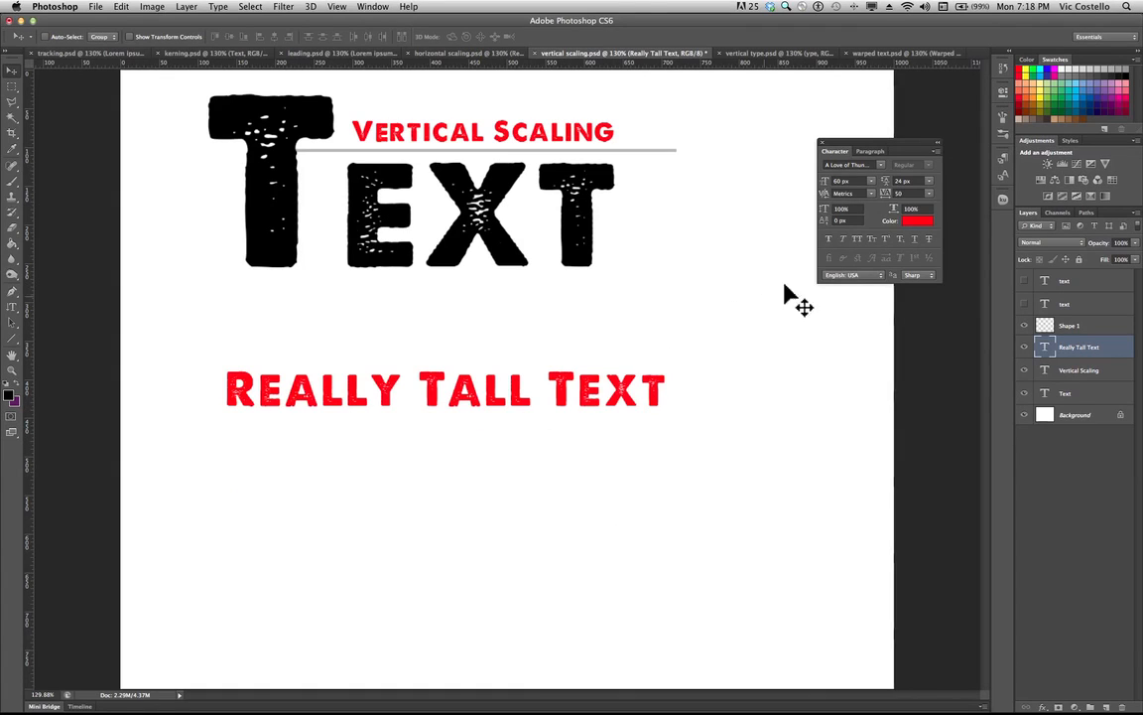
left_click(851, 209)
type("3")
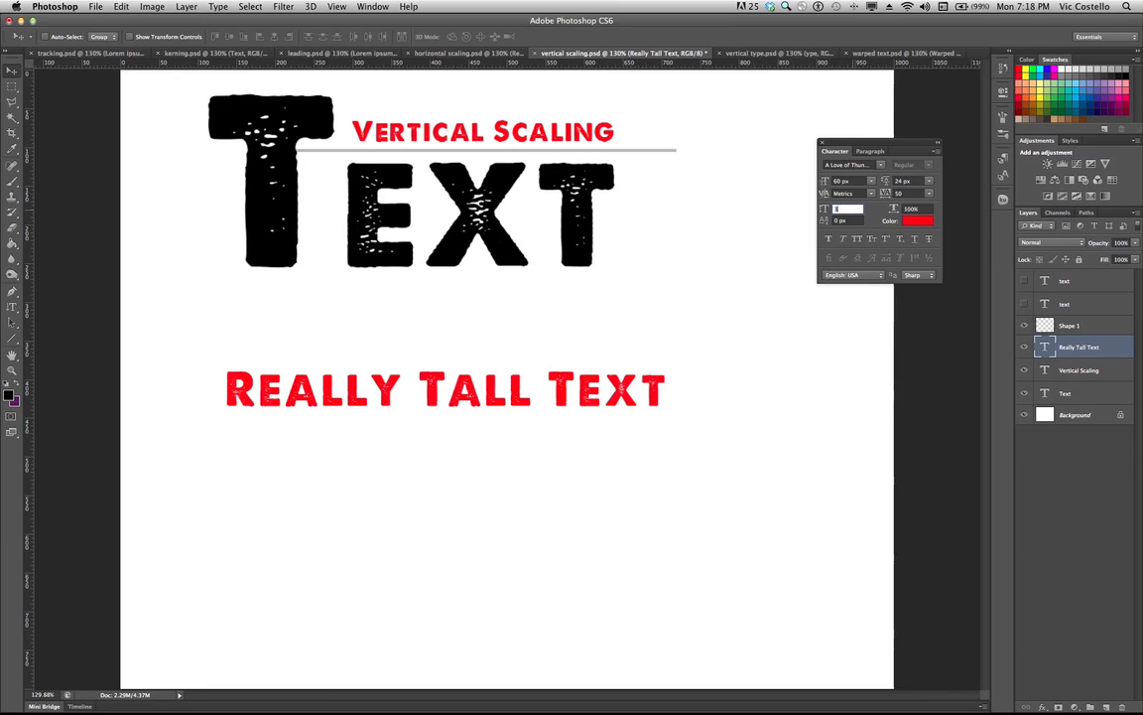
type("00")
key("Tab")
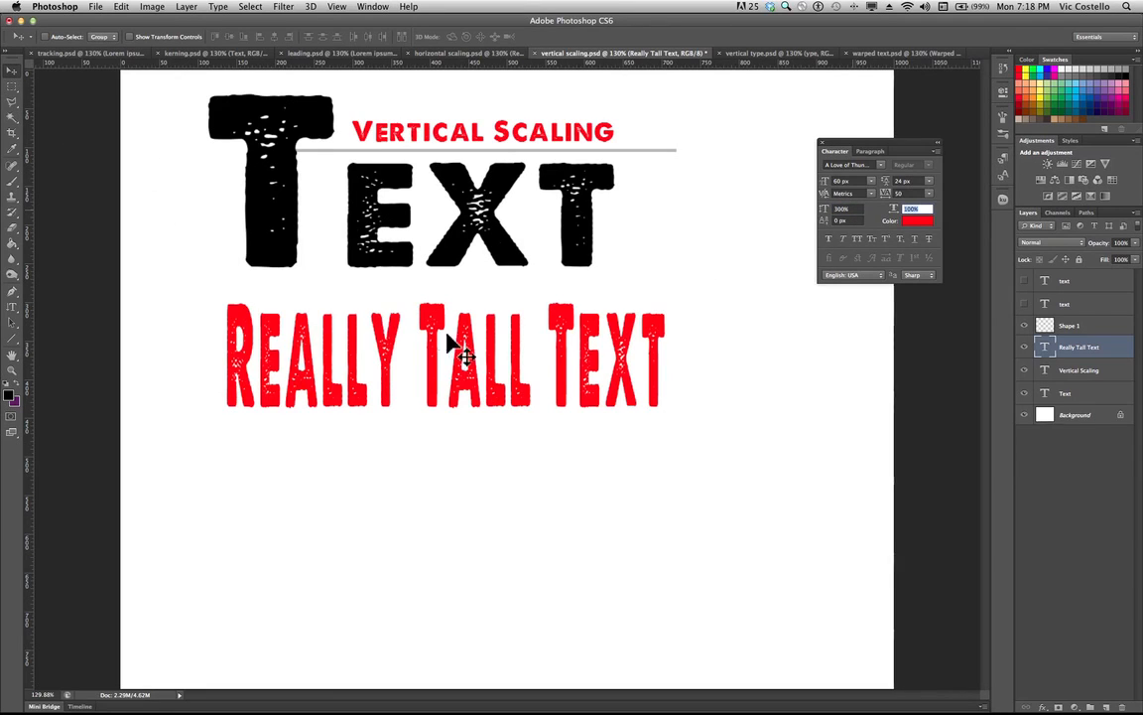
mouse_move(518, 414)
left_mouse_down()
mouse_move(486, 383)
mouse_move(469, 334)
mouse_move(508, 423)
left_mouse_up()
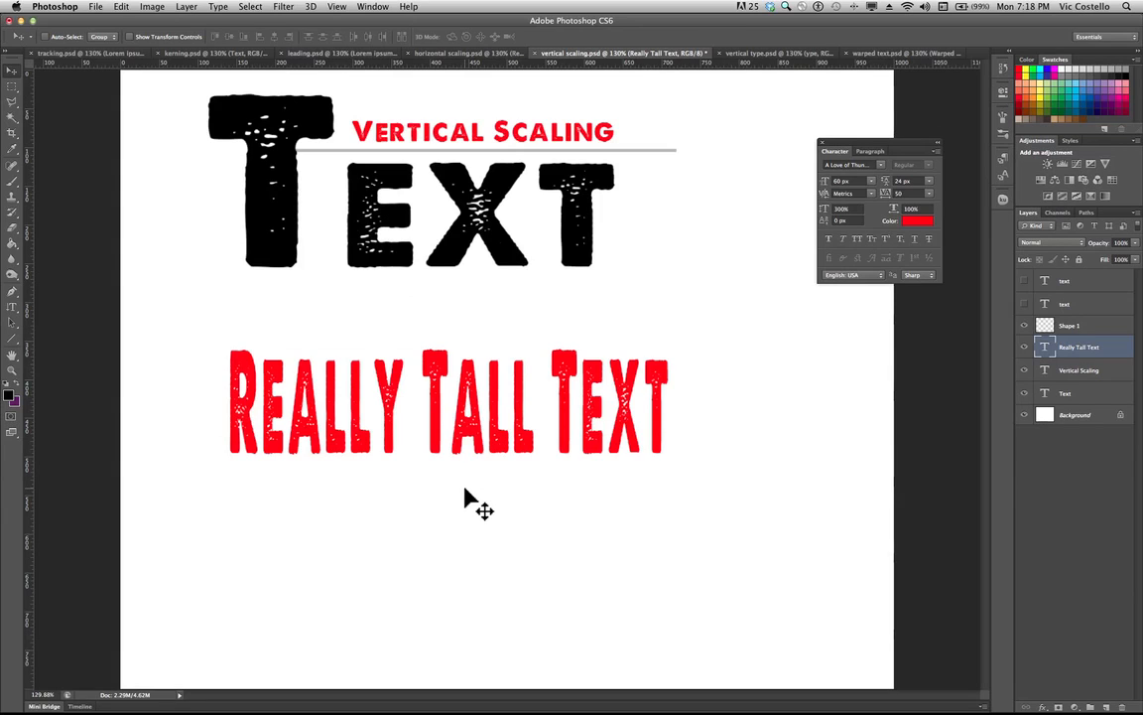
In vertical type.psd, add the word "Vertically" with the Vertical Type tool and place it between the T and E of the large title
left_click(764, 54)
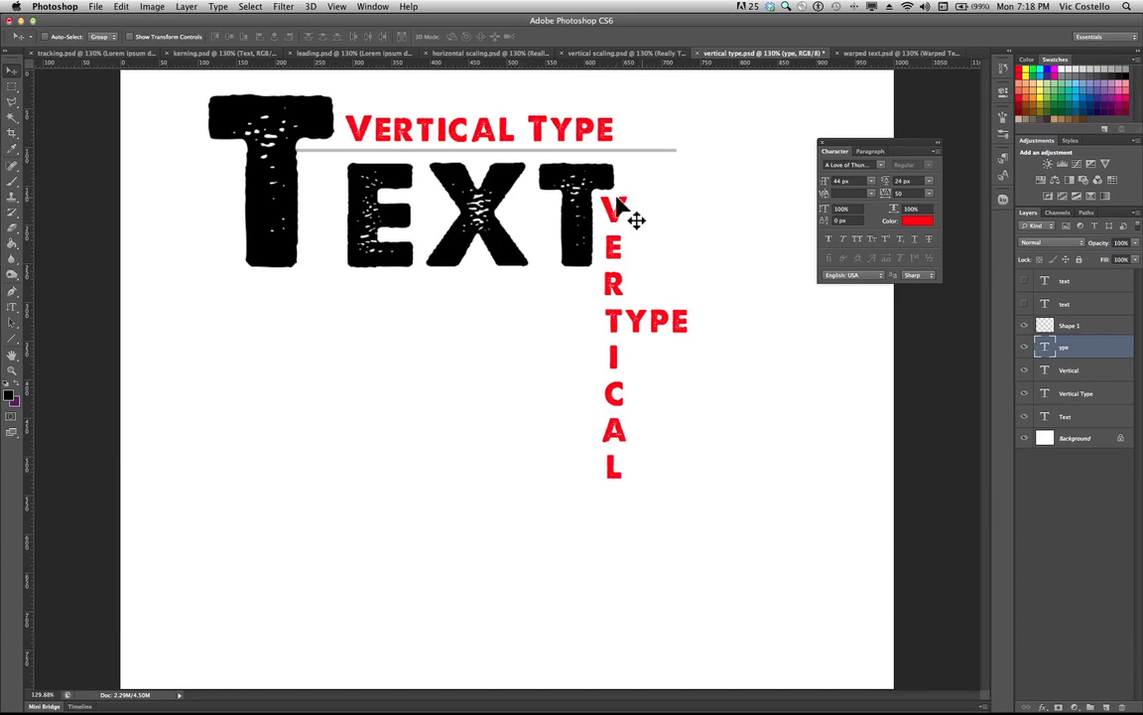
left_click(10, 307)
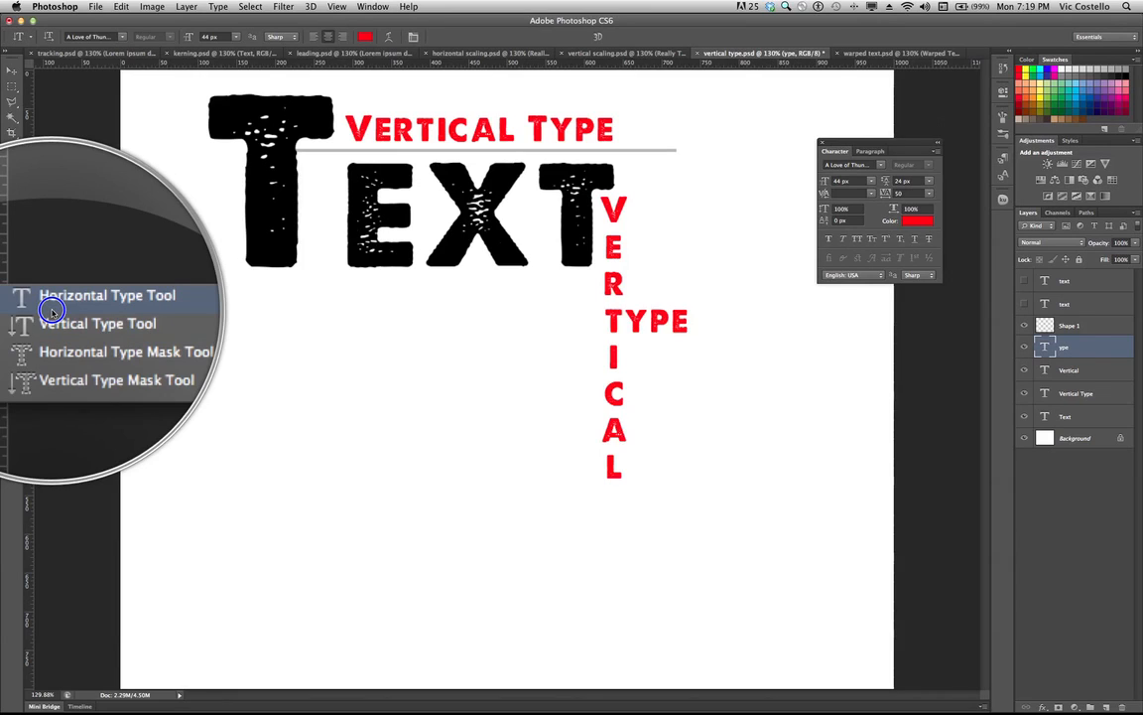
left_click(51, 315)
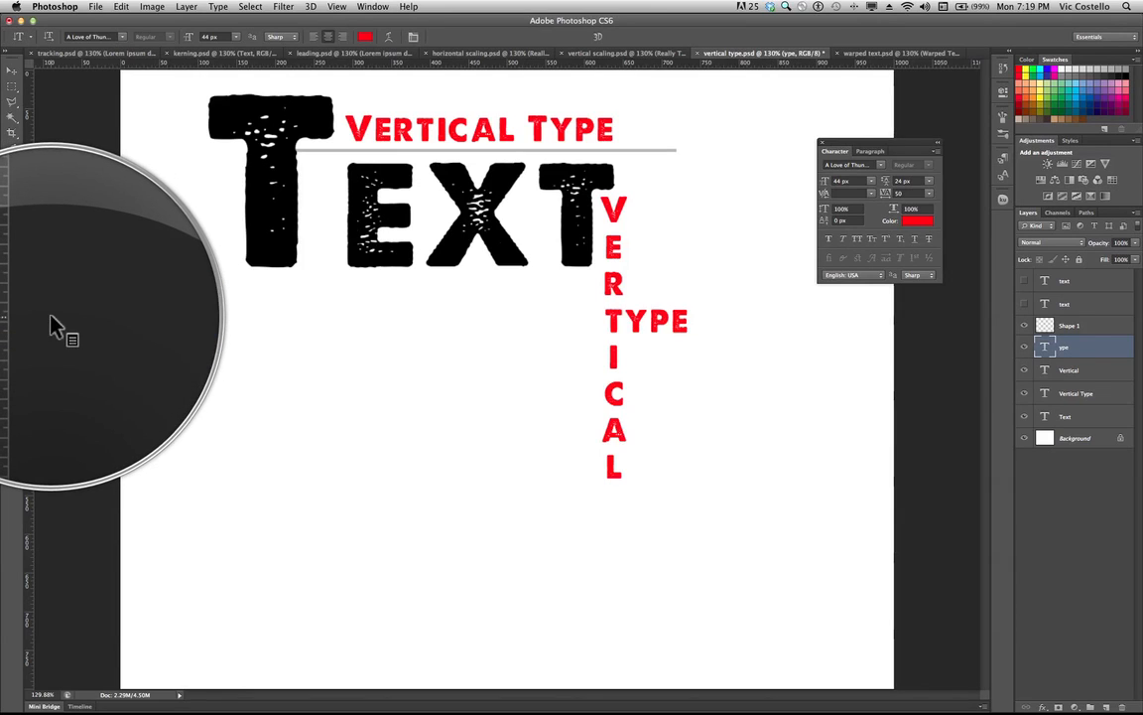
left_click(299, 345)
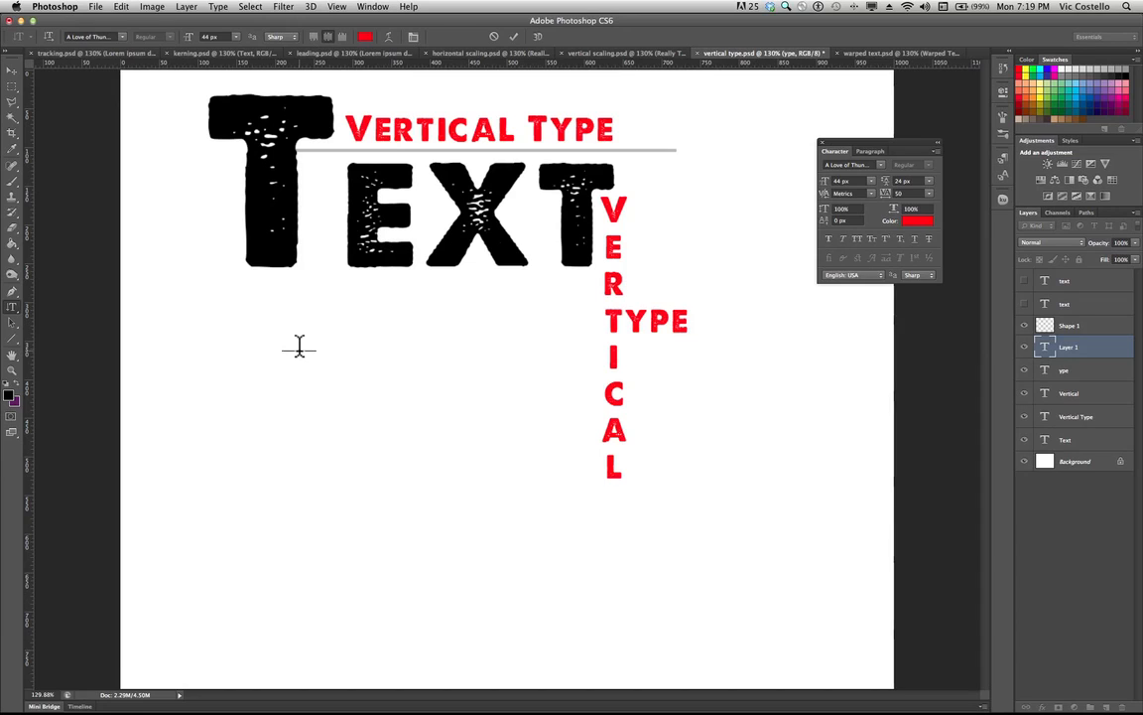
type("V")
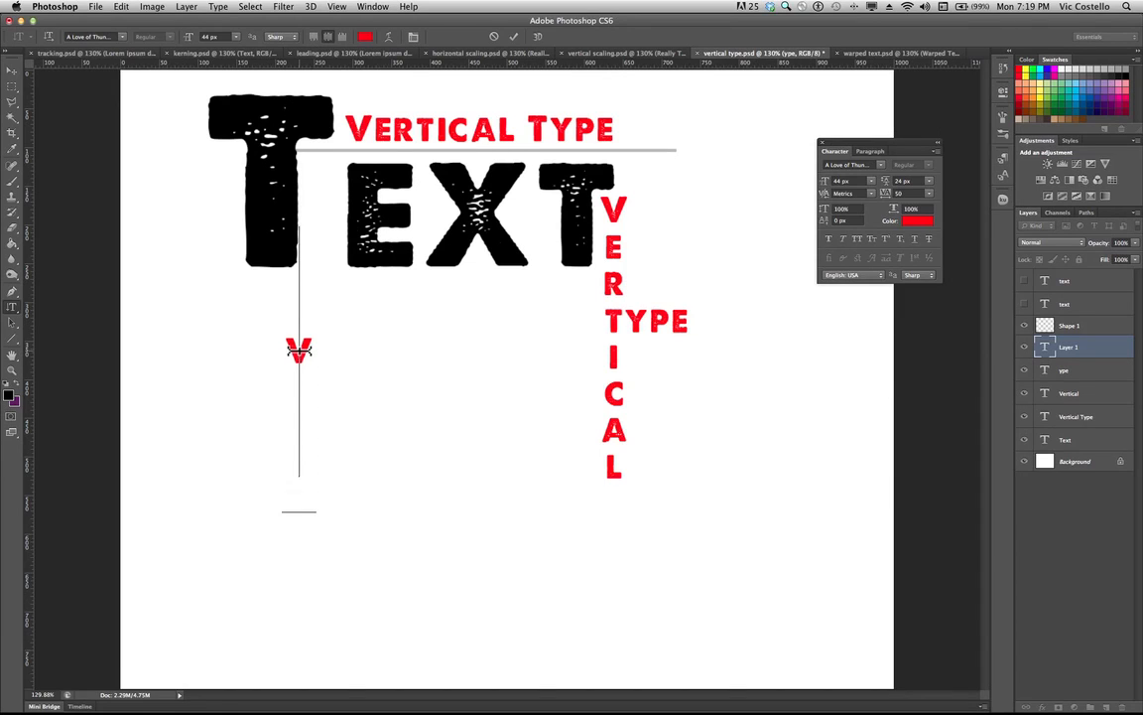
type("ertical y")
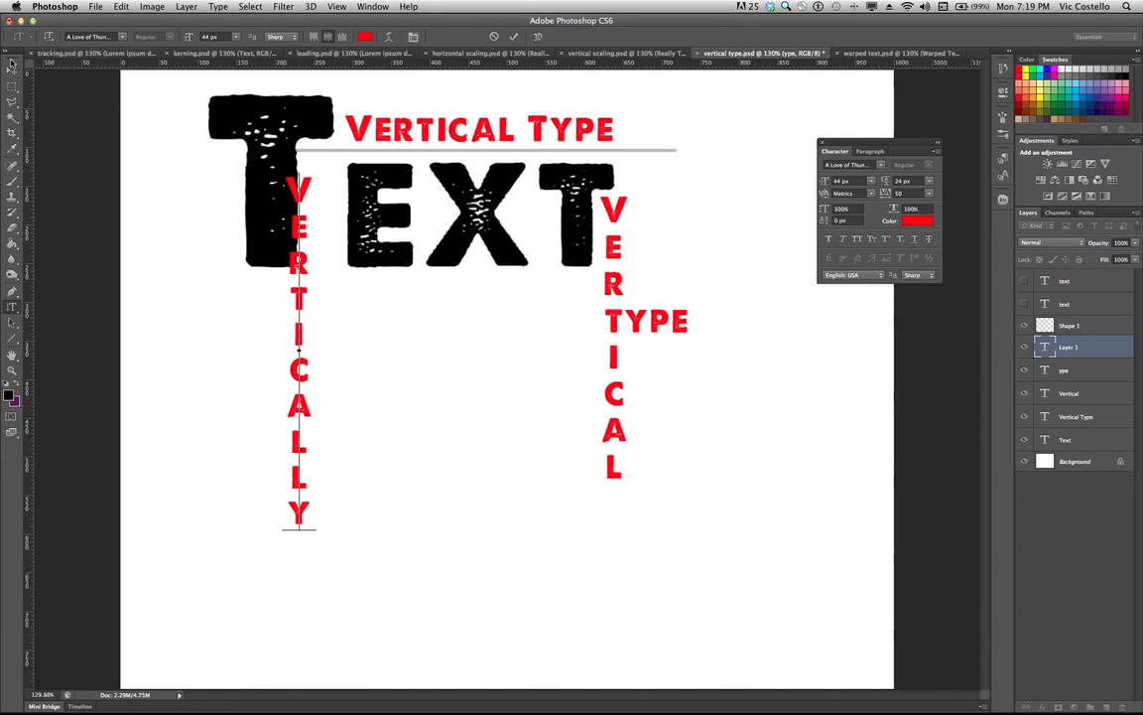
left_click(11, 62)
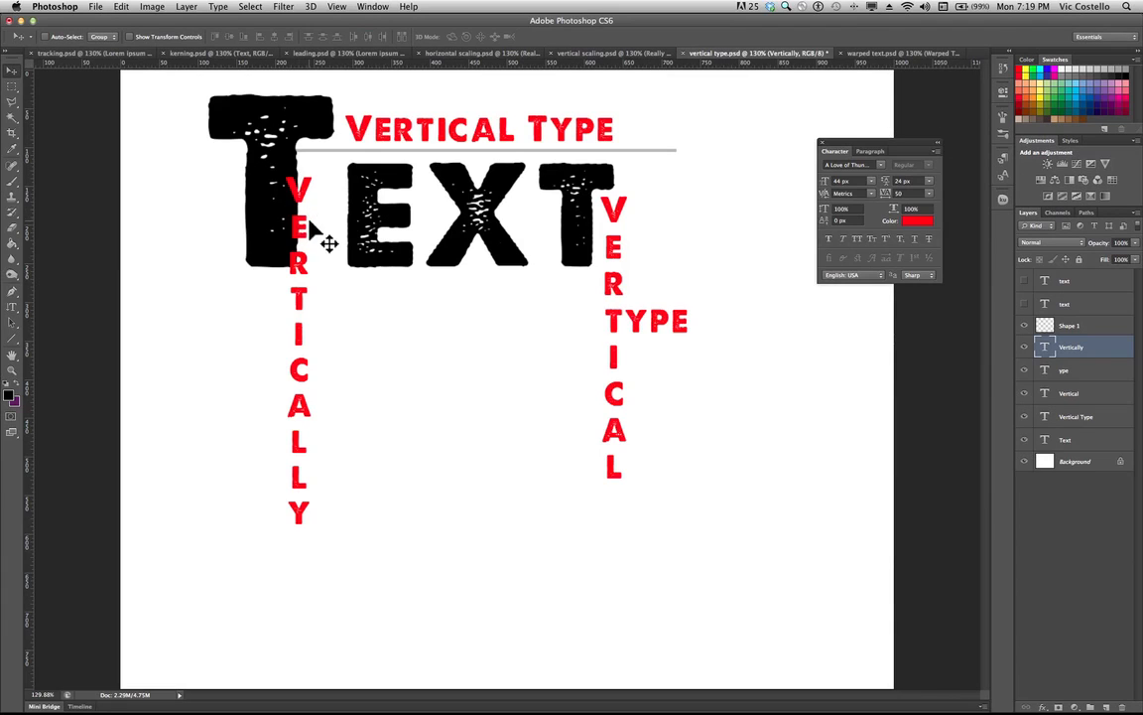
mouse_move(317, 219)
left_mouse_down()
mouse_move(327, 214)
mouse_move(318, 217)
left_mouse_up()
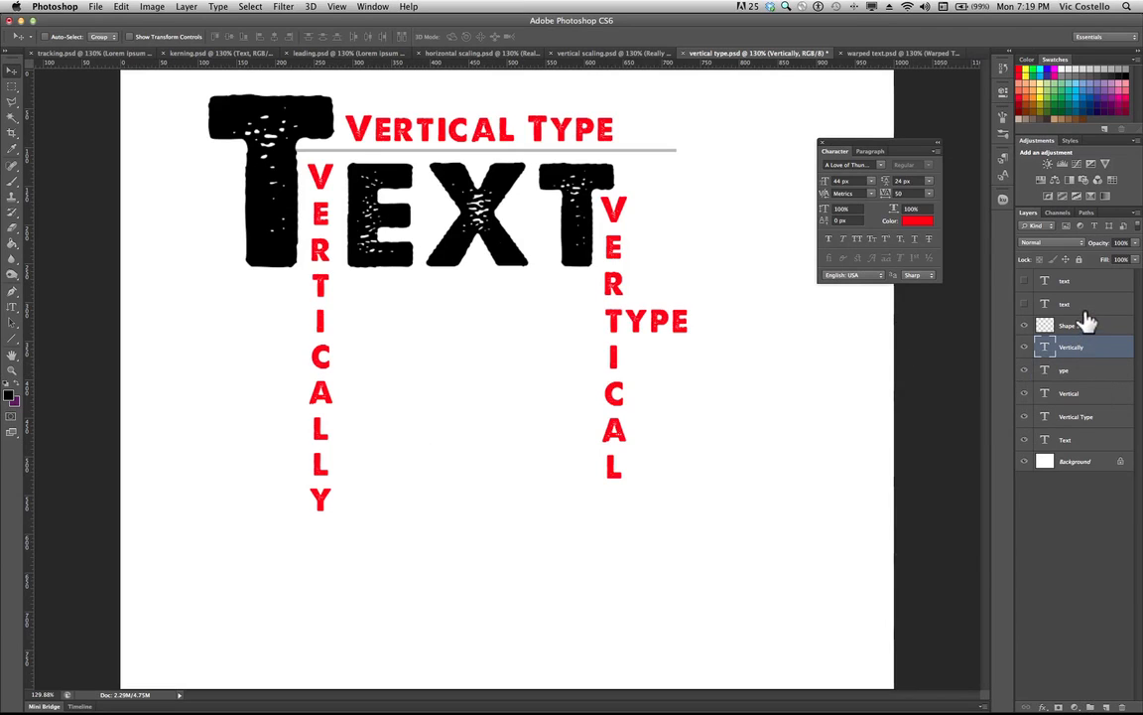
Rotate the "Vertical Type" heading to -90° and place it under the E of the large title, beside the word "Vertically"
left_click(1089, 417)
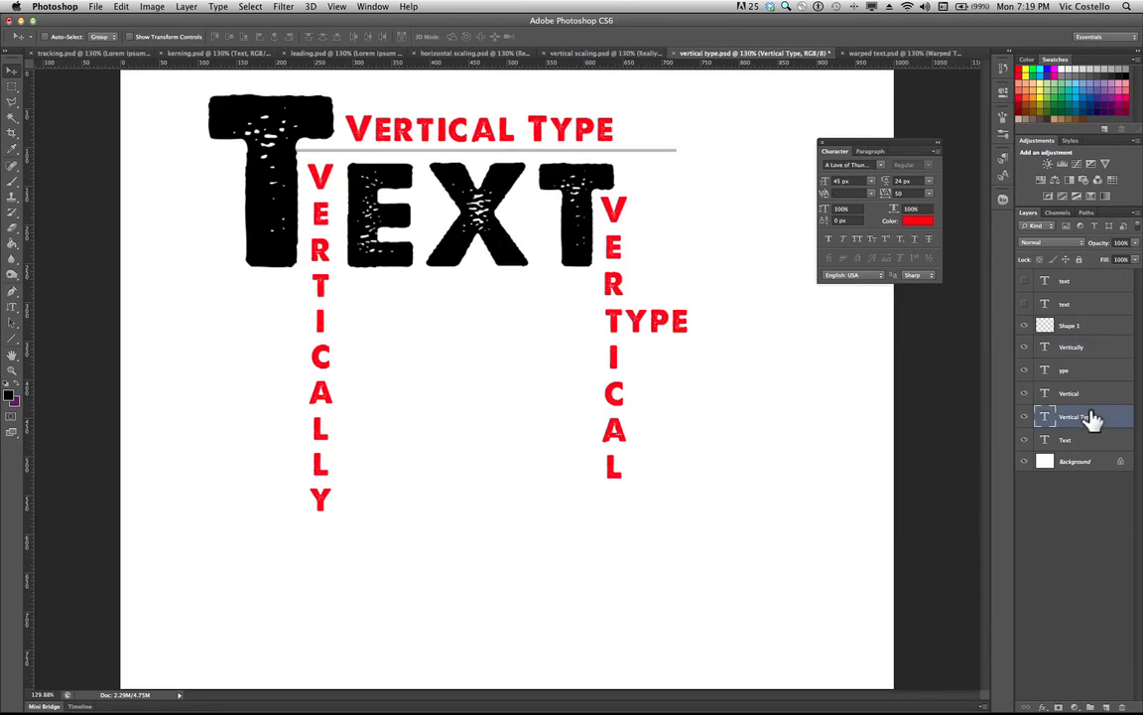
left_click_drag(569, 159, 736, 577)
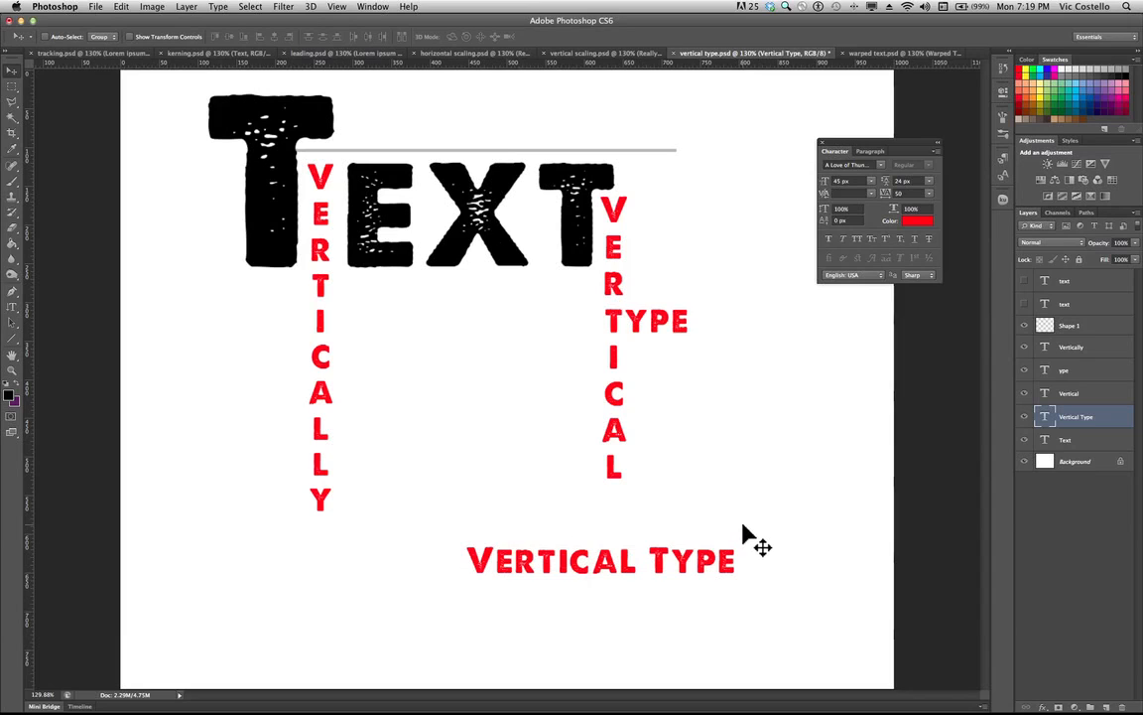
key("super+t")
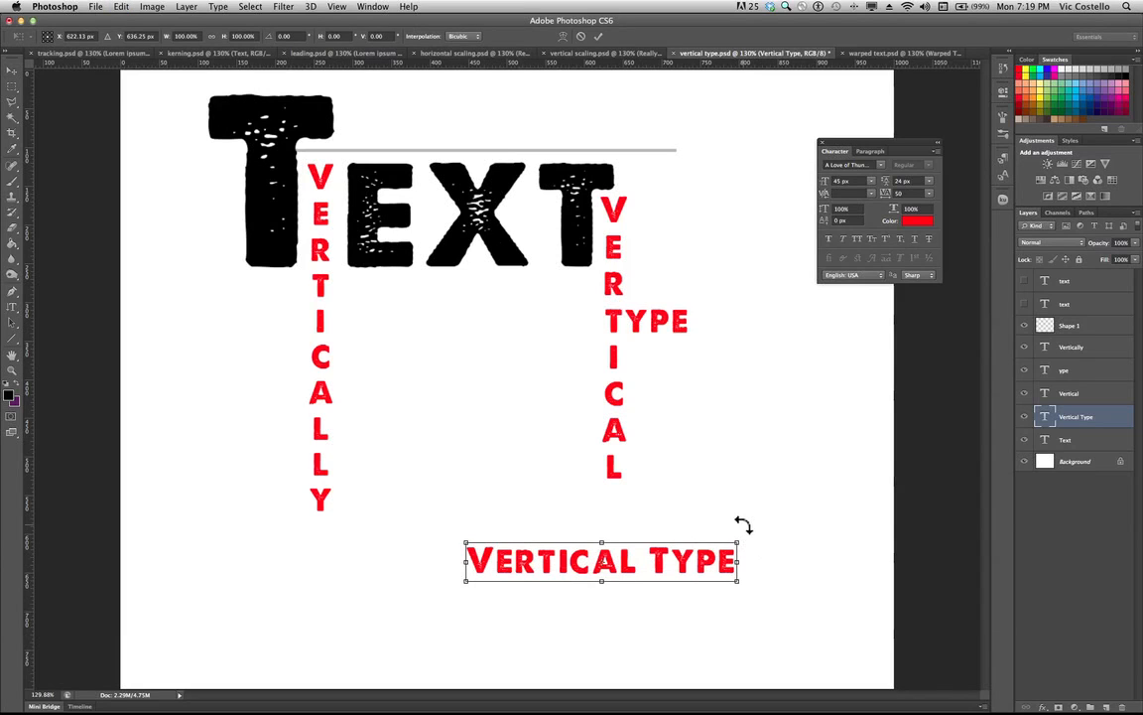
left_click_drag(743, 525, 553, 370)
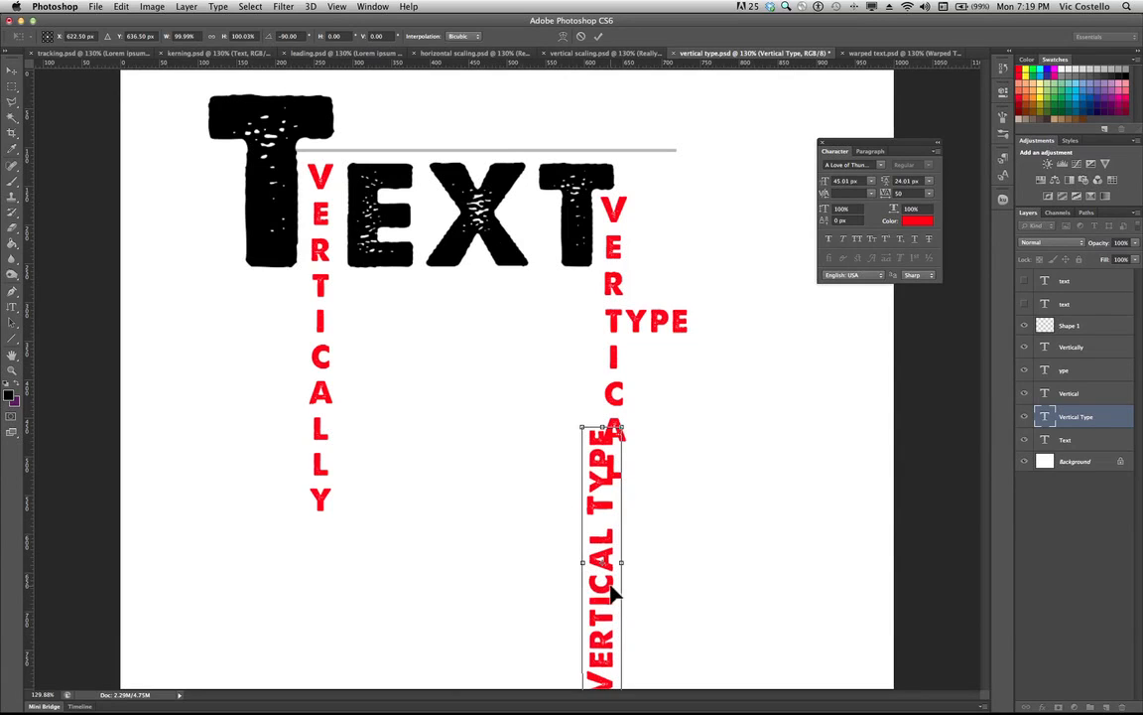
left_click_drag(612, 586, 752, 308)
key("Return")
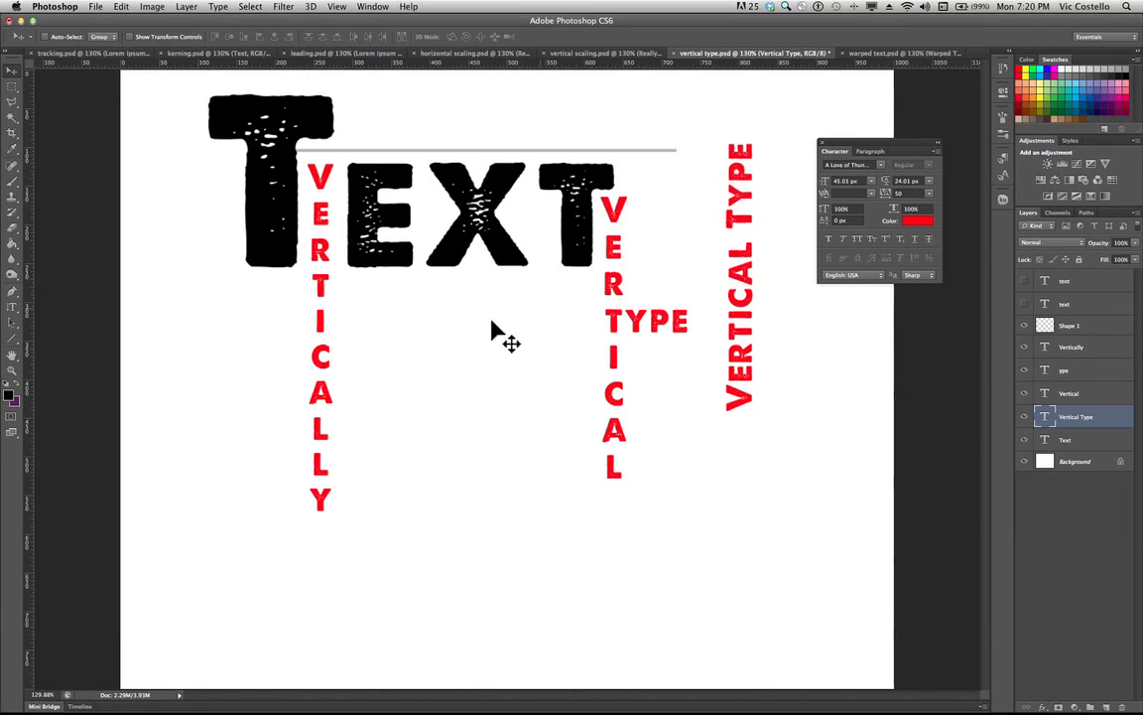
left_click_drag(491, 328, 365, 298)
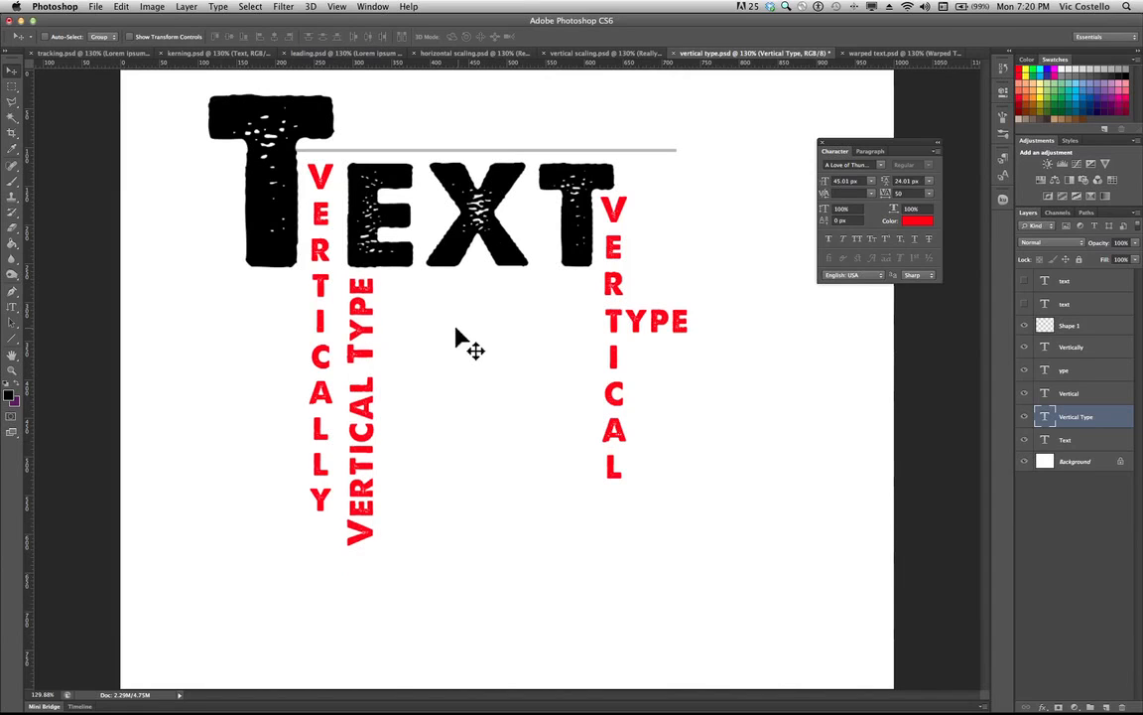
In warped text.psd, warp the lower "Warped Text" line with the horizontal Arc style, bend +48% and horizontal distortion +51%
left_click(859, 56)
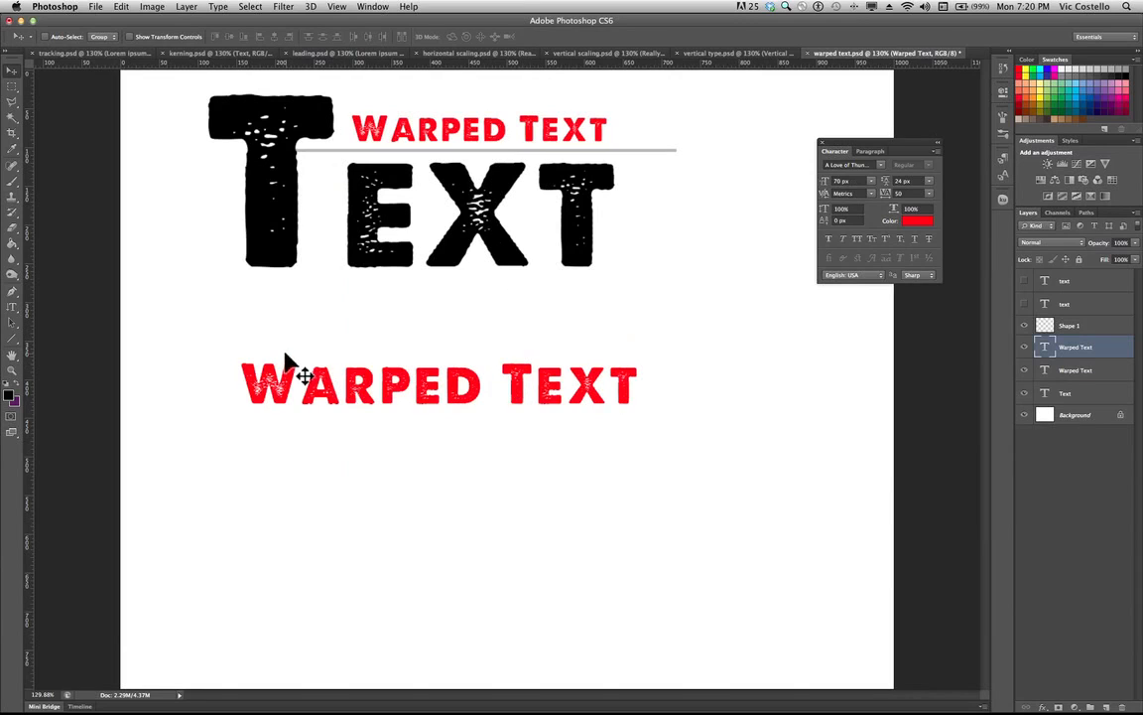
left_click(13, 308)
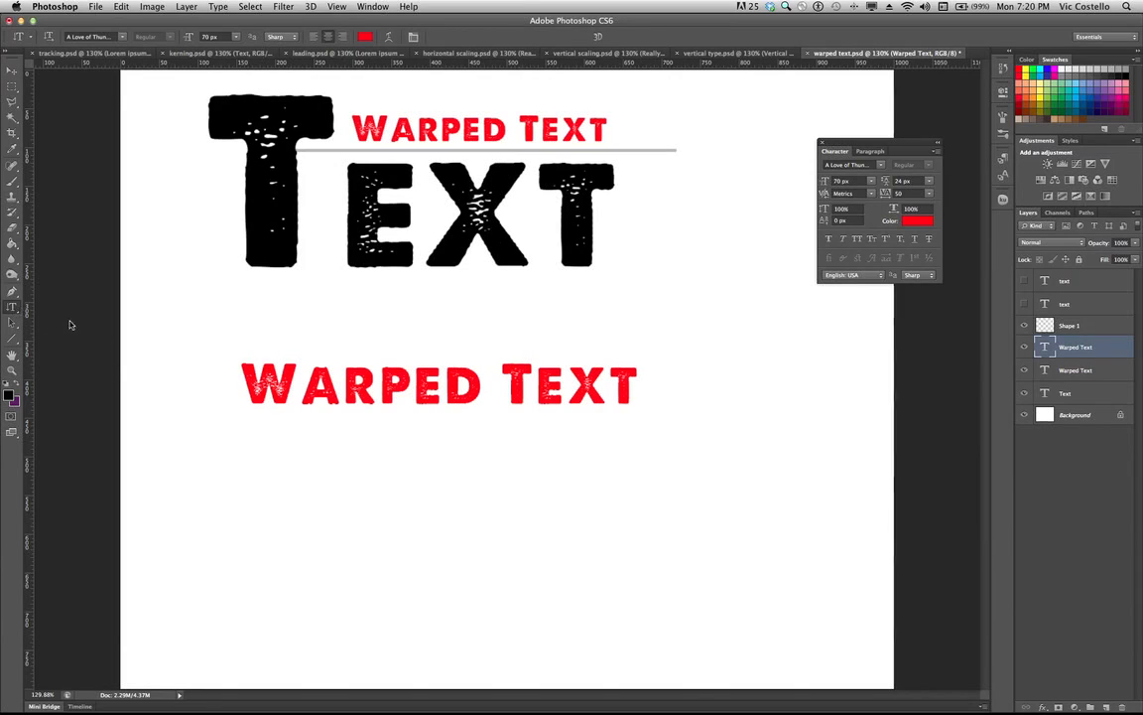
left_click_drag(248, 375, 652, 387)
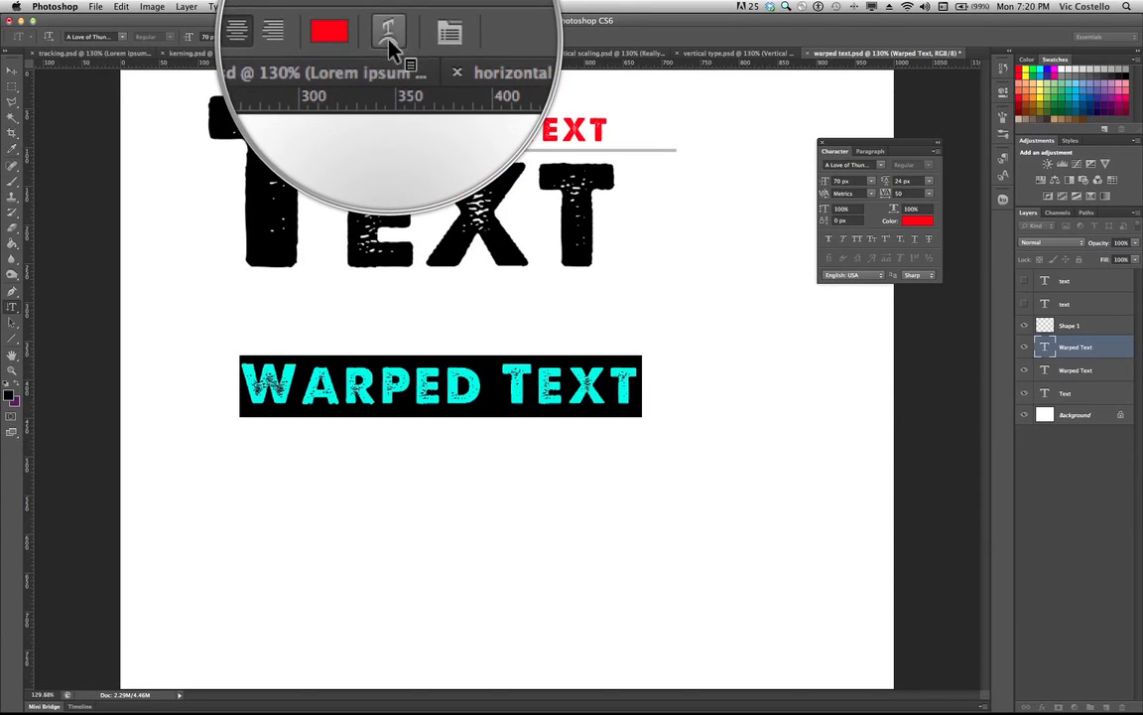
left_click(388, 37)
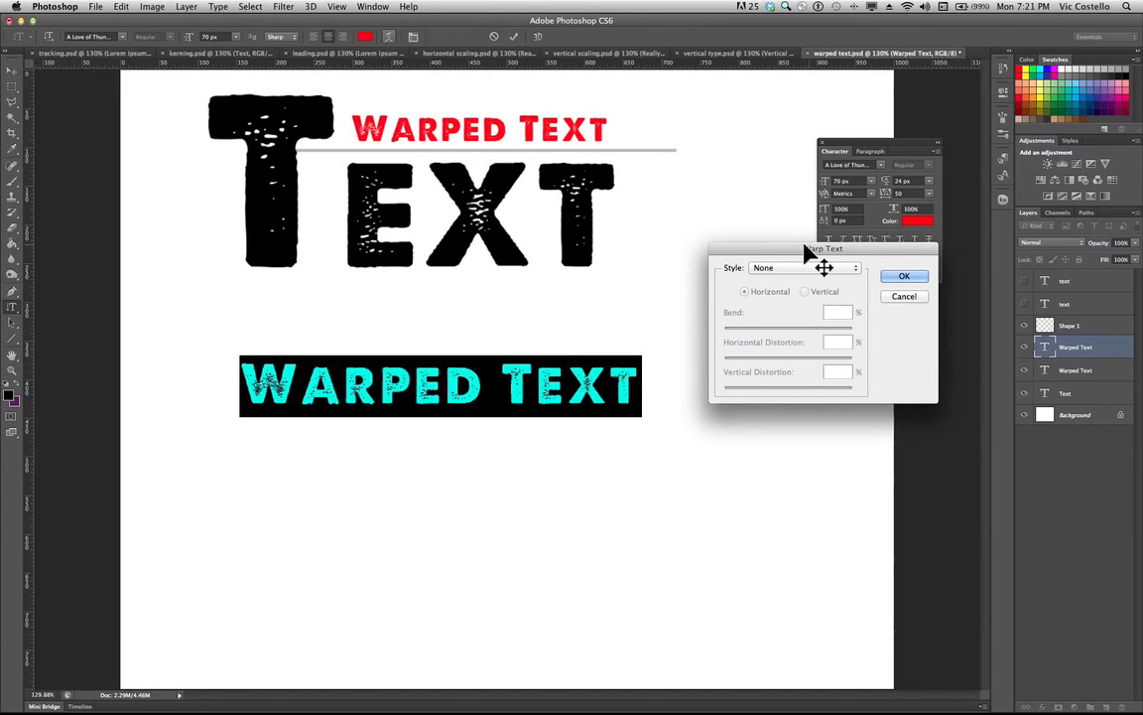
left_click_drag(806, 249, 754, 125)
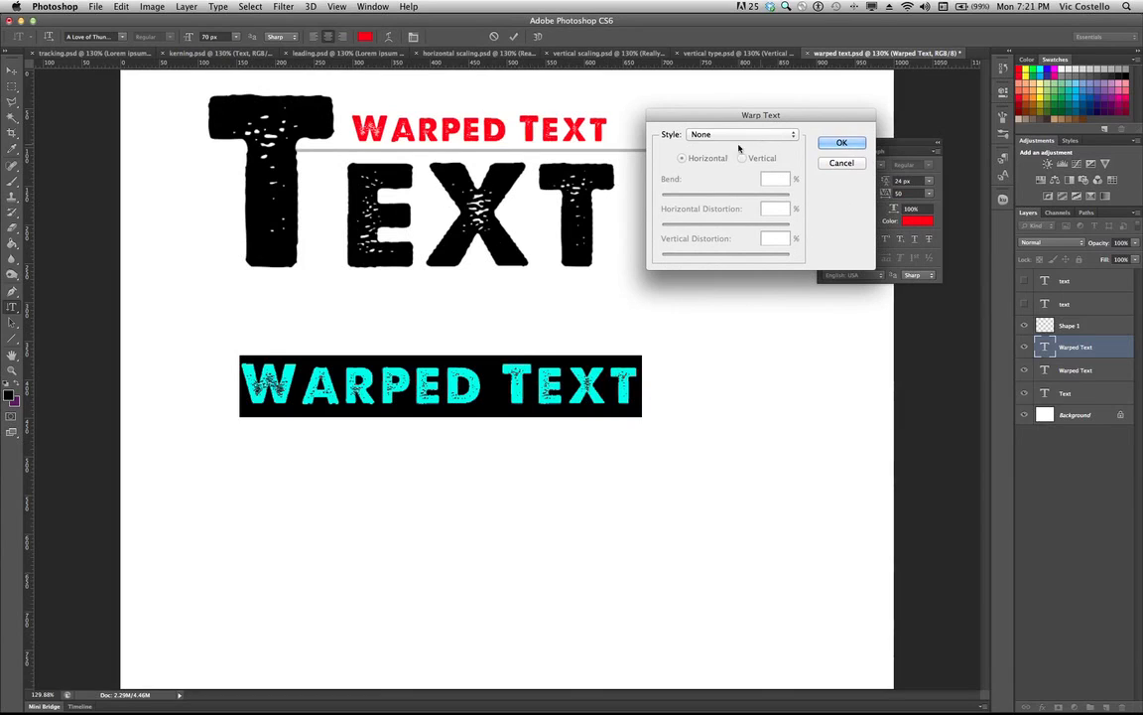
left_click(735, 136)
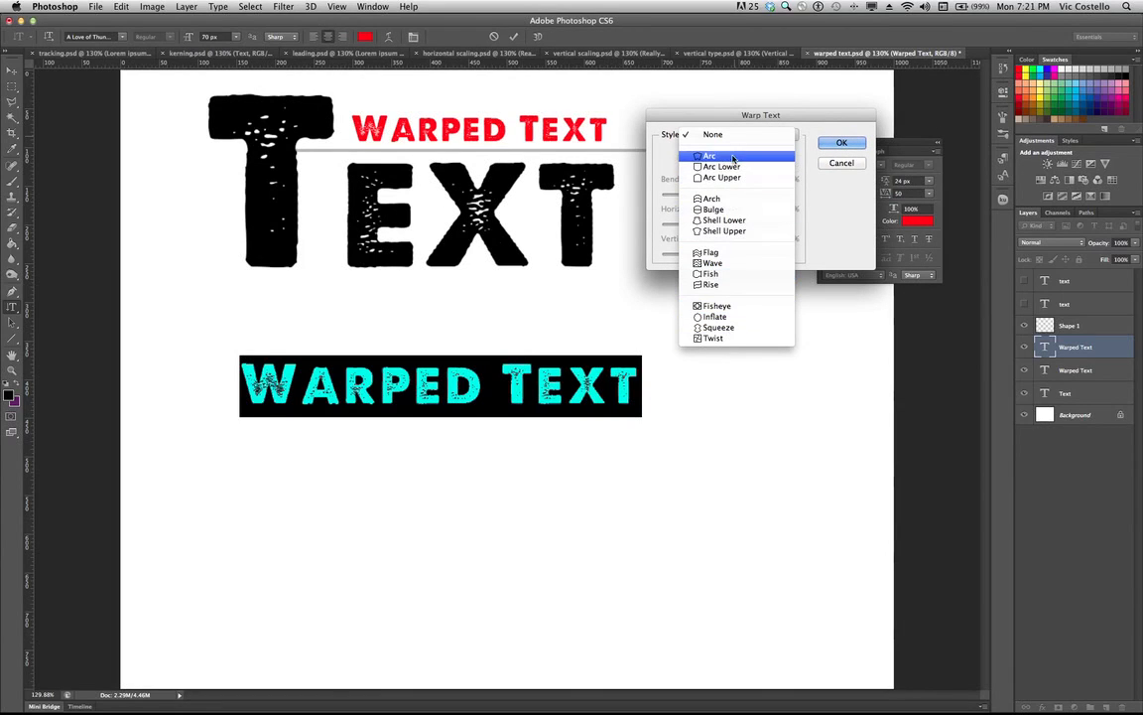
key("Escape")
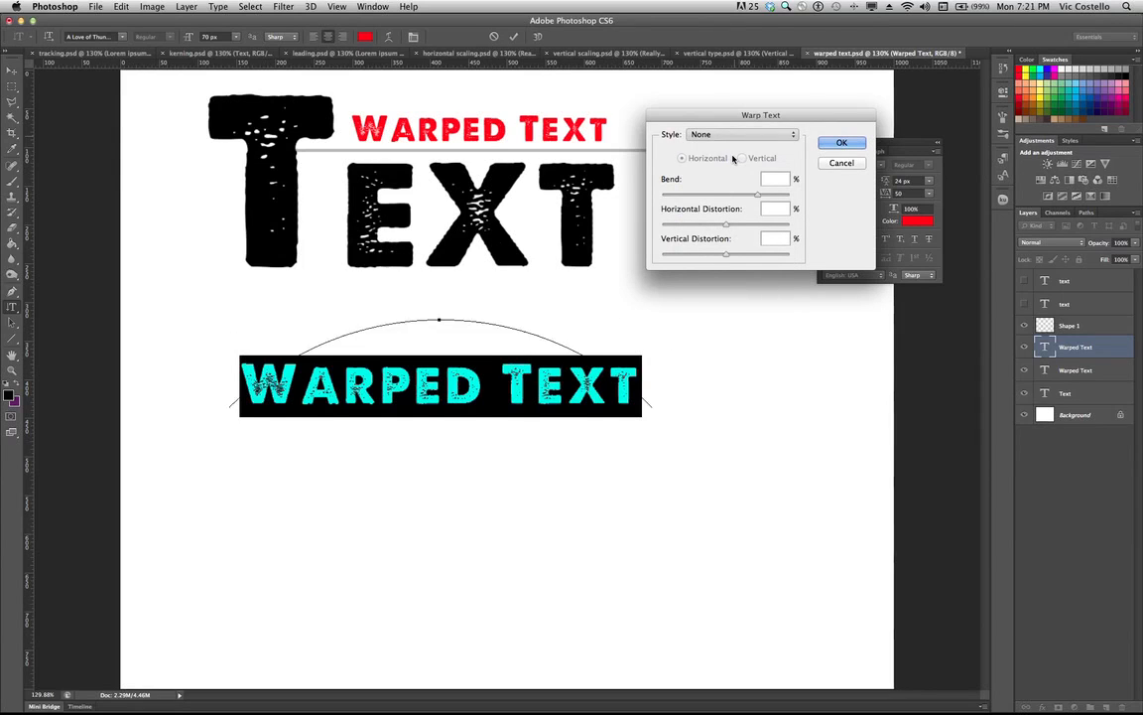
left_click_drag(756, 195, 759, 225)
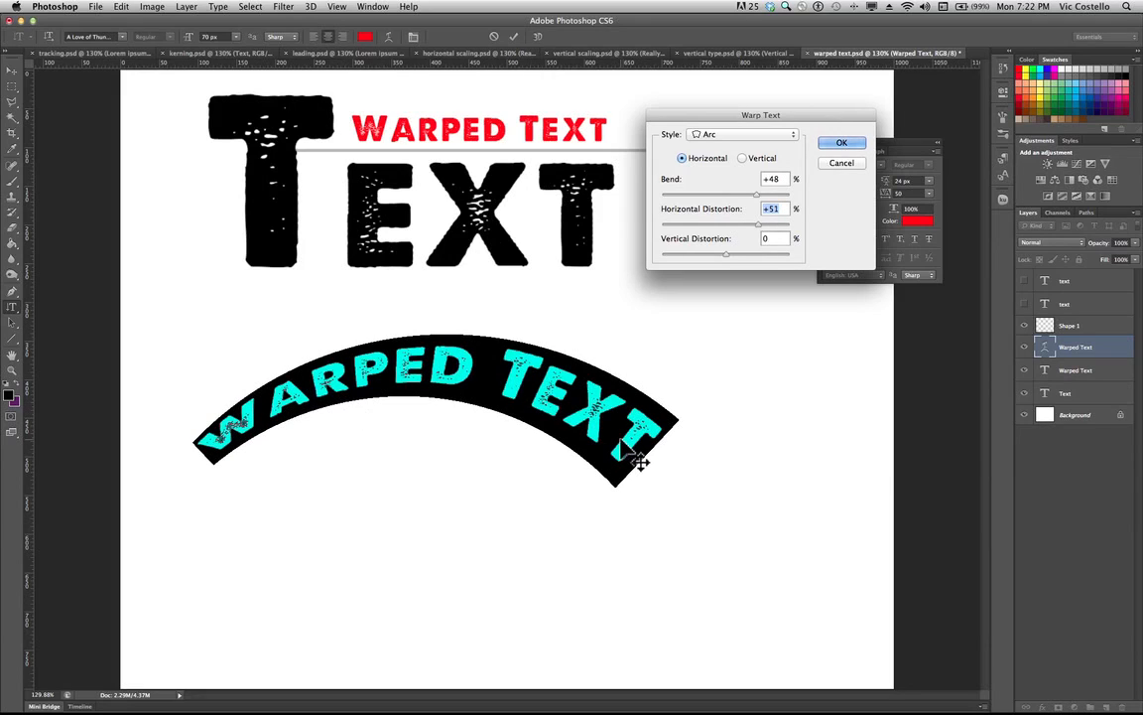
left_click(842, 143)
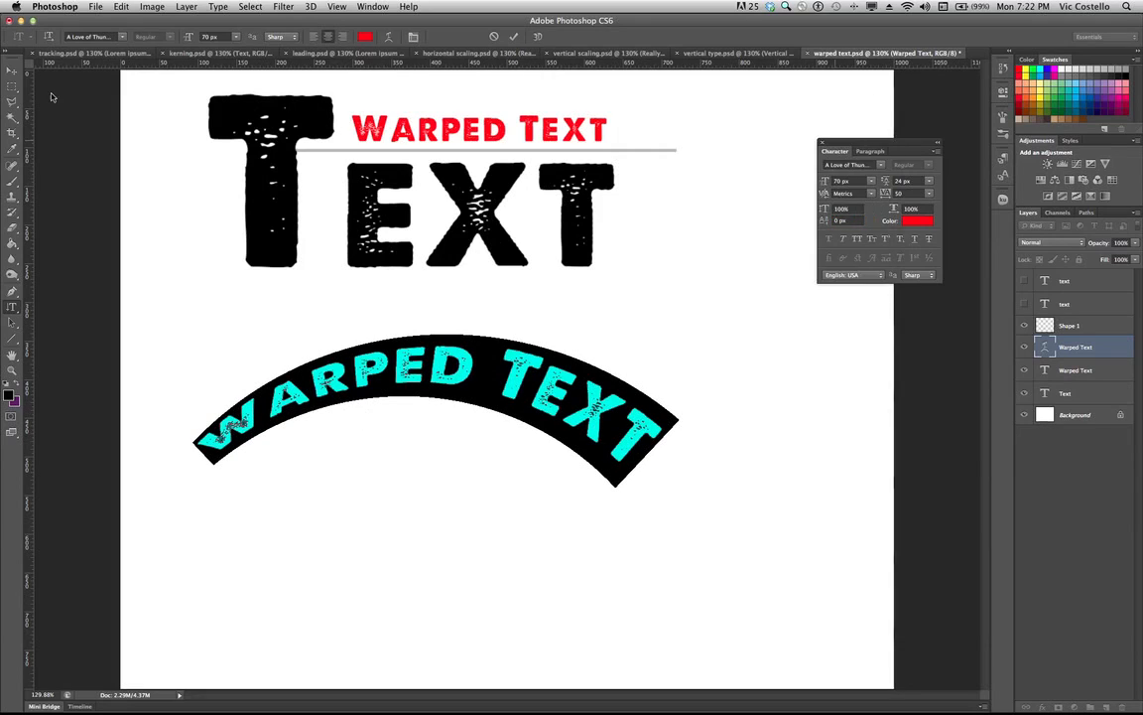
left_click(15, 72)
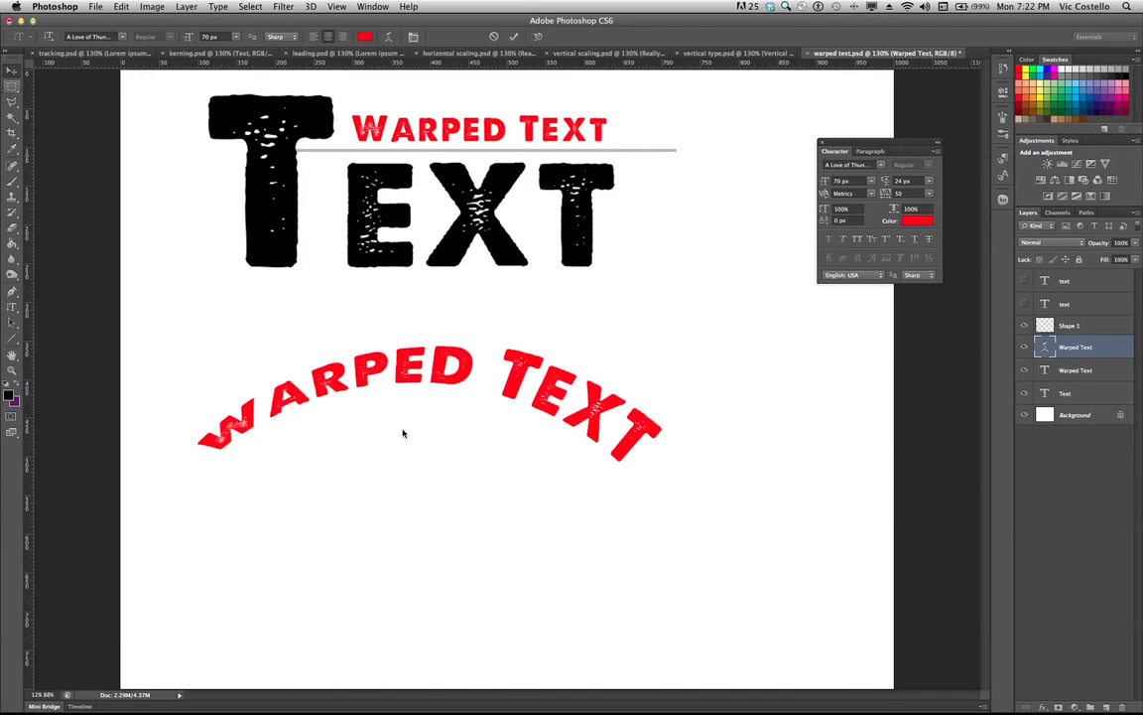